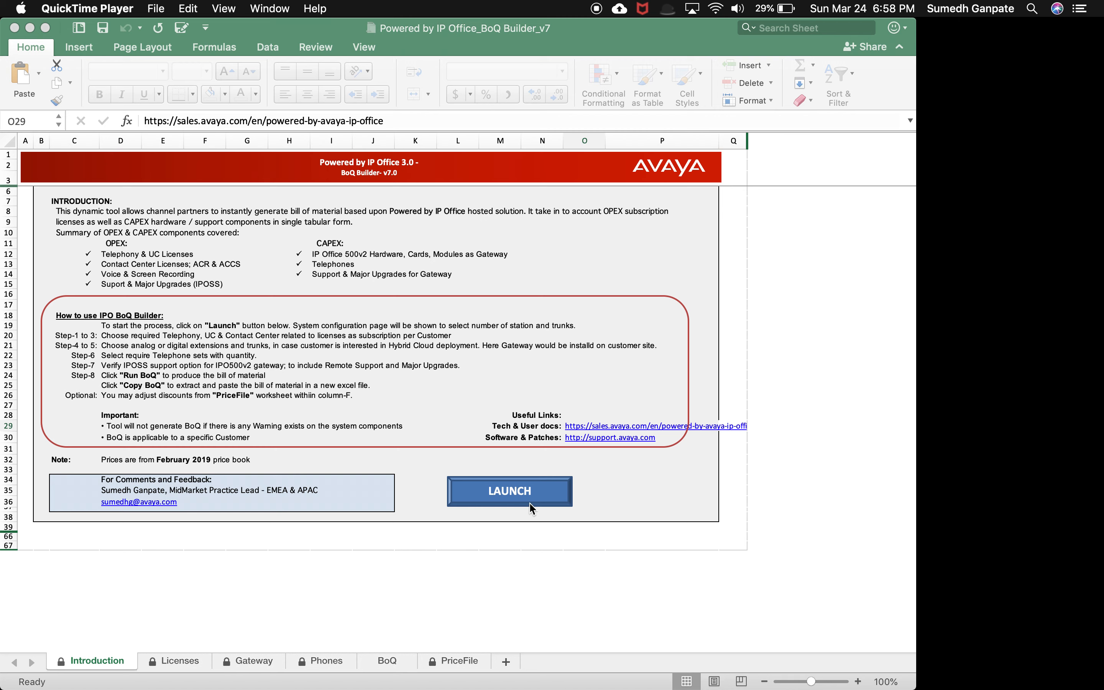
Step: Launch the BoQ Builder to open the licence selection sheet
left_click(520, 497)
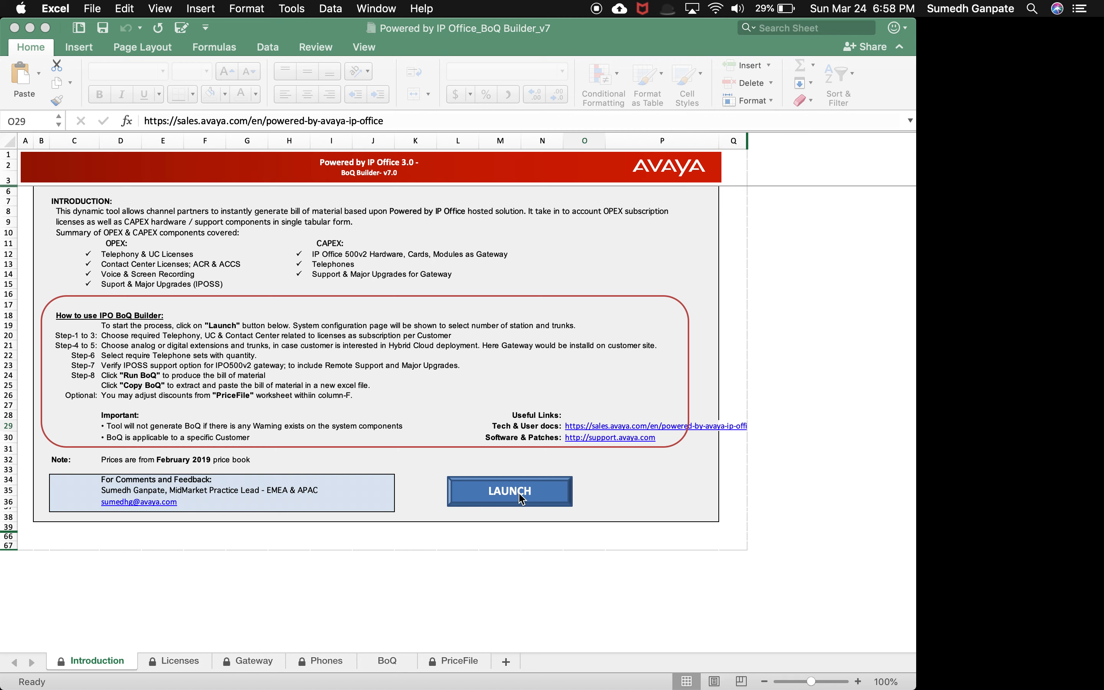
left_click(519, 494)
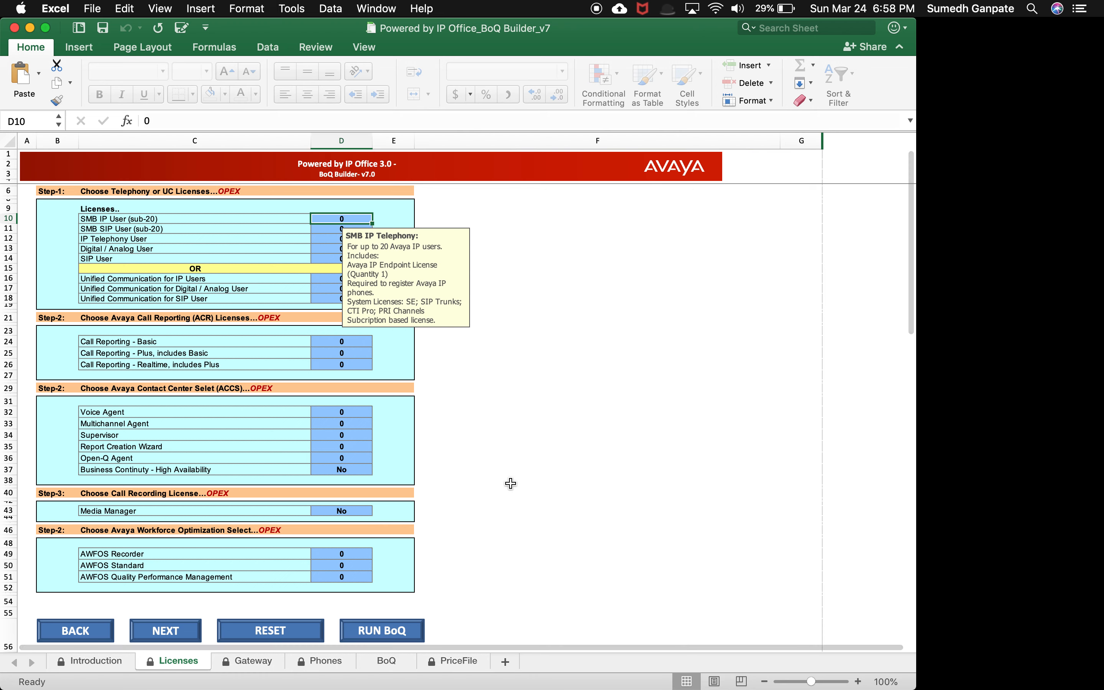
left_click_drag(408, 249, 550, 255)
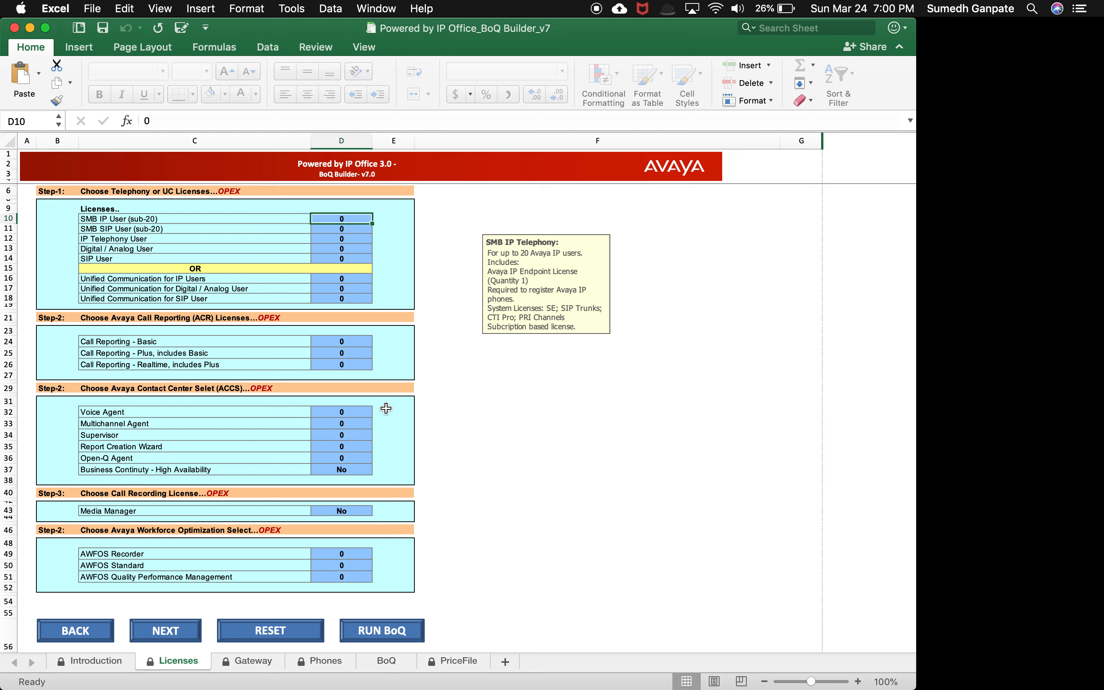
Step: Inspect the Business Continuity - High Availability options without changing the selection
left_click(363, 469)
left_click(379, 472)
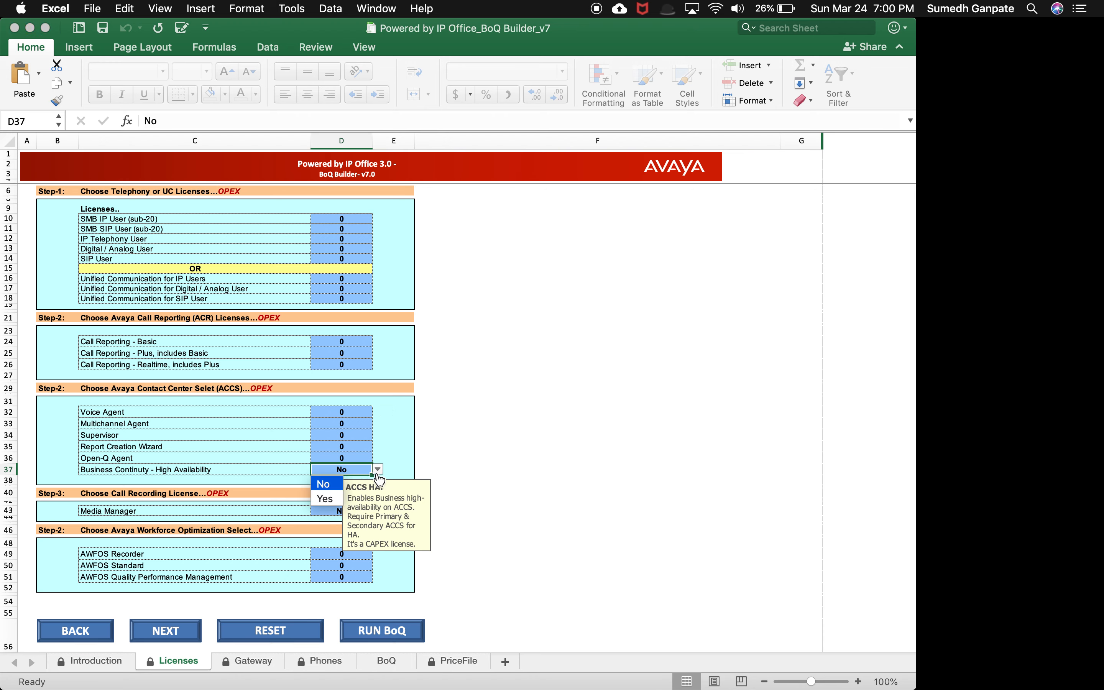
left_click(379, 472)
left_click_drag(400, 491, 590, 466)
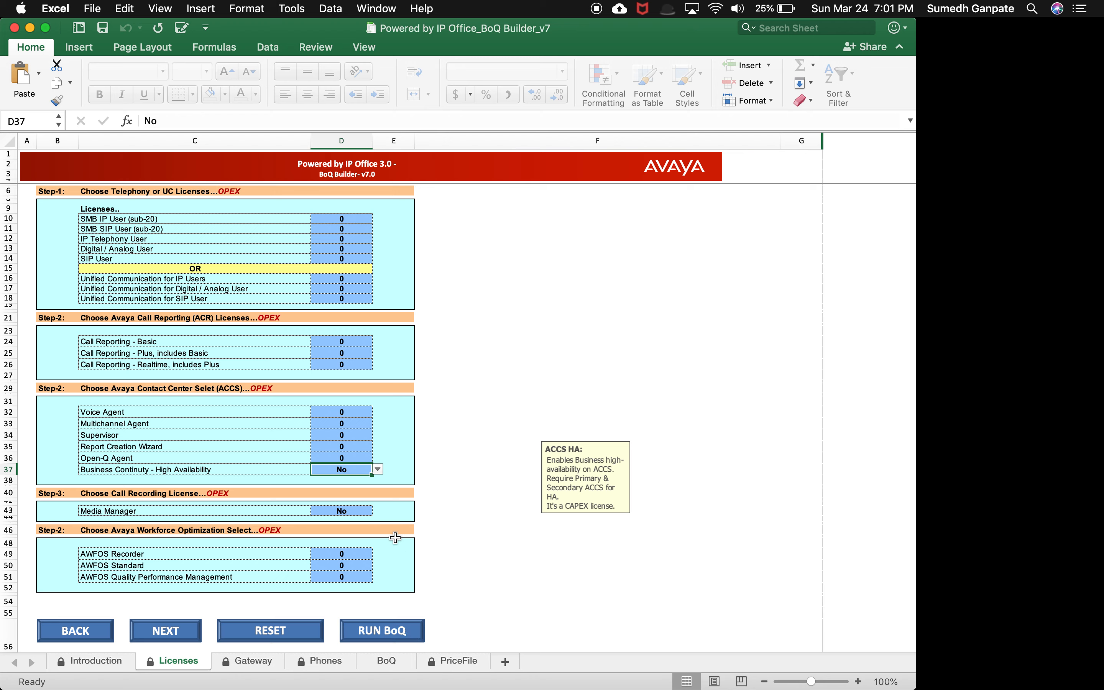
Step: Set the IP Telephony User licence quantity to 50
left_click(353, 219)
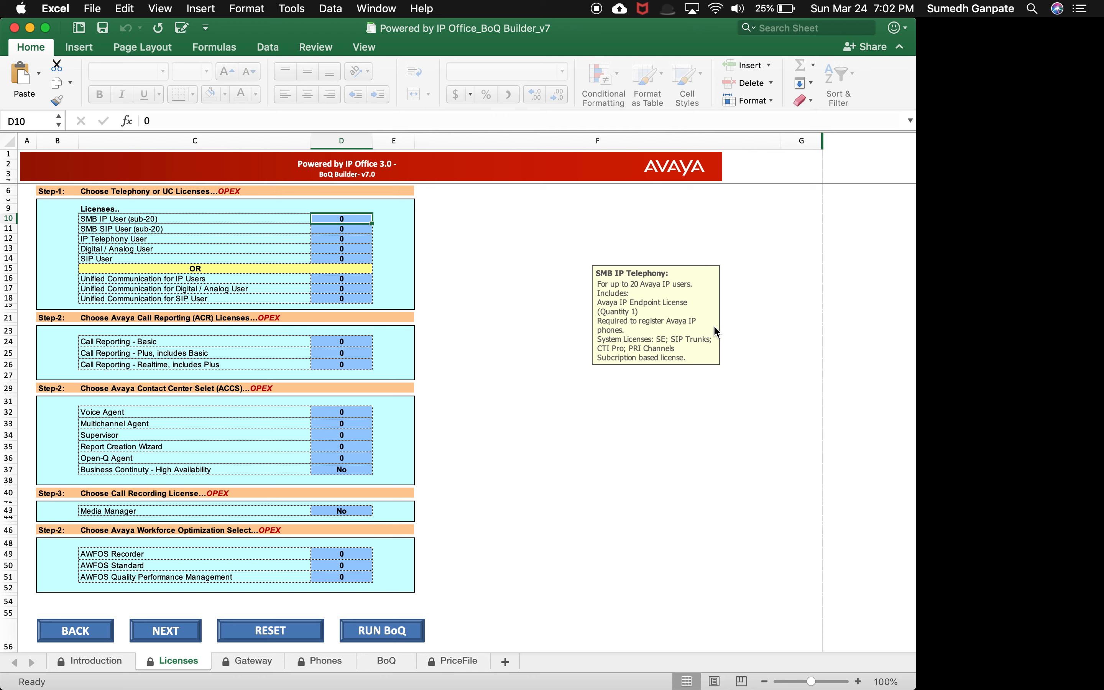
key("Down")
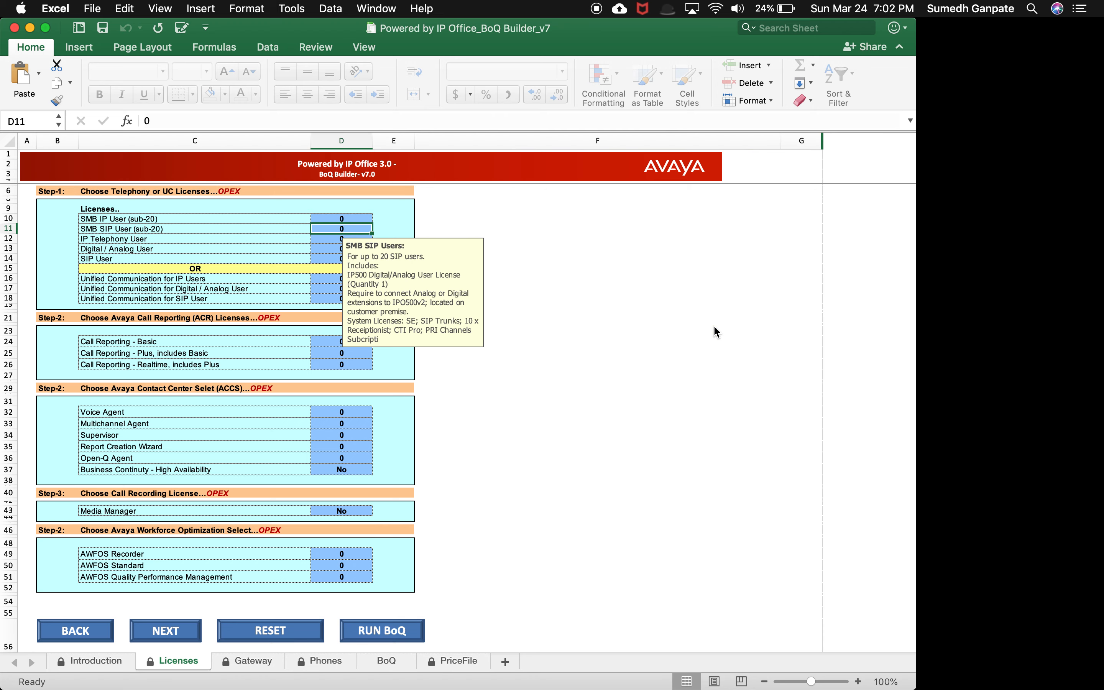
left_click_drag(406, 288, 677, 294)
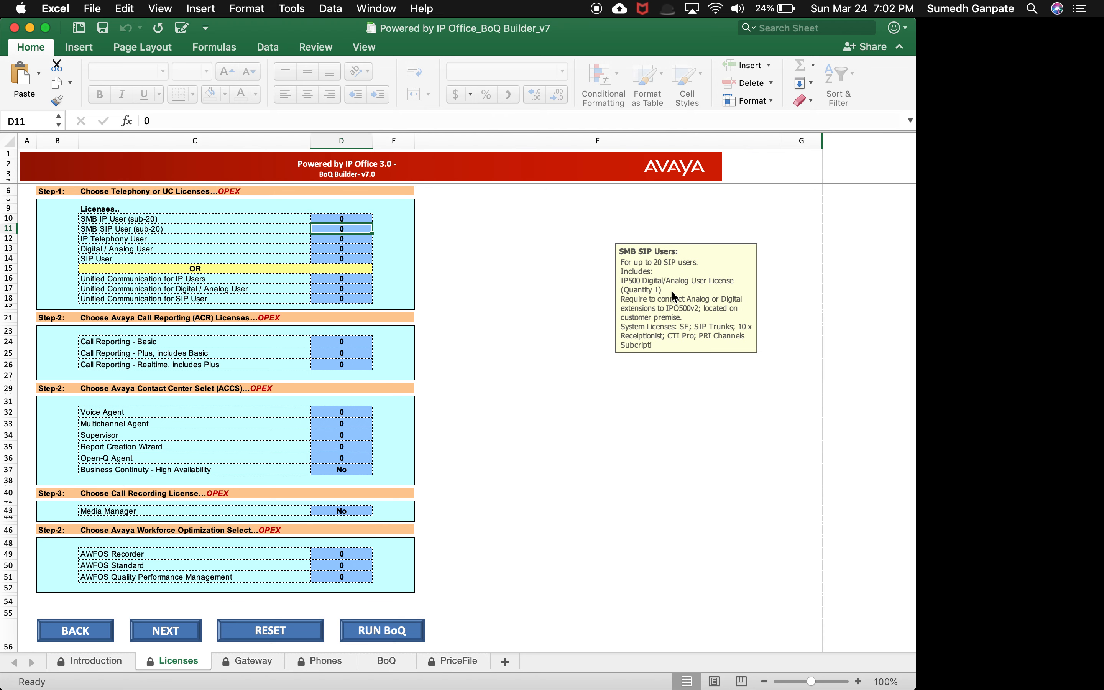
left_click(358, 239)
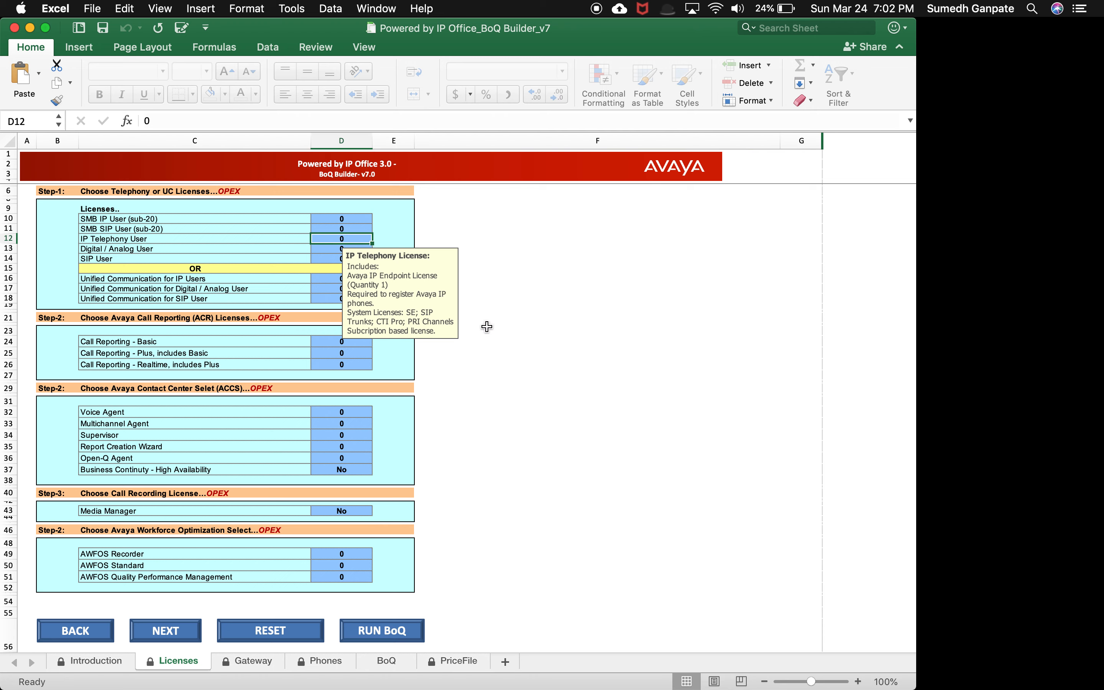
type("50")
key("Return")
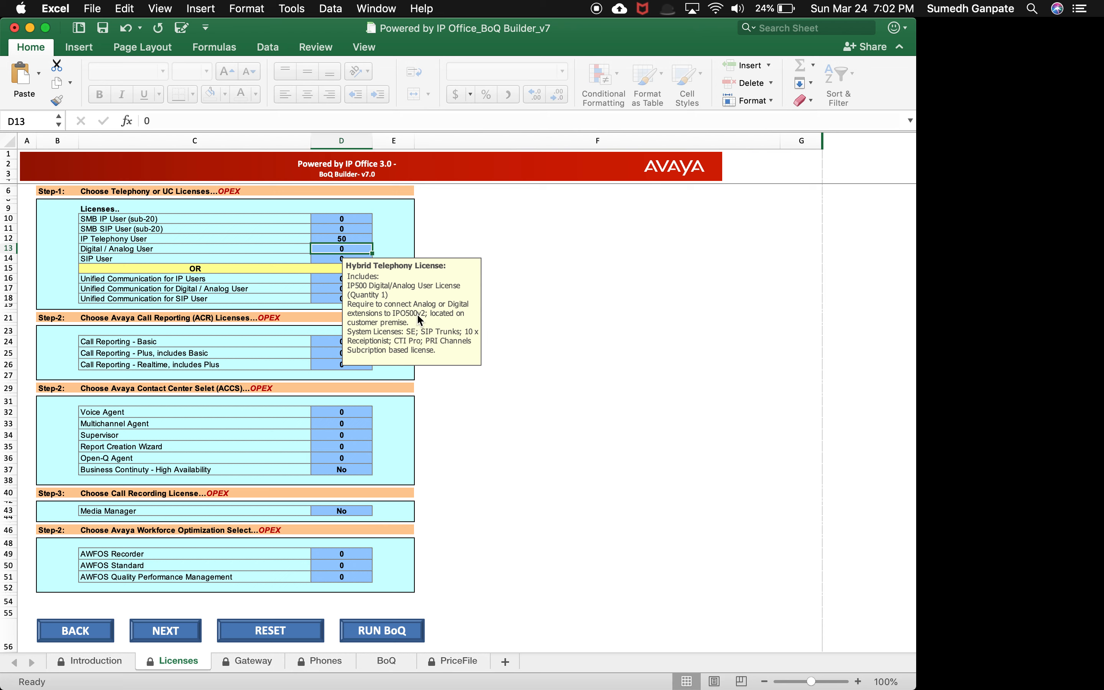
Step: Set the Unified Communication for IP Users licence quantity to 10
left_click_drag(450, 330, 616, 339)
left_click(360, 279)
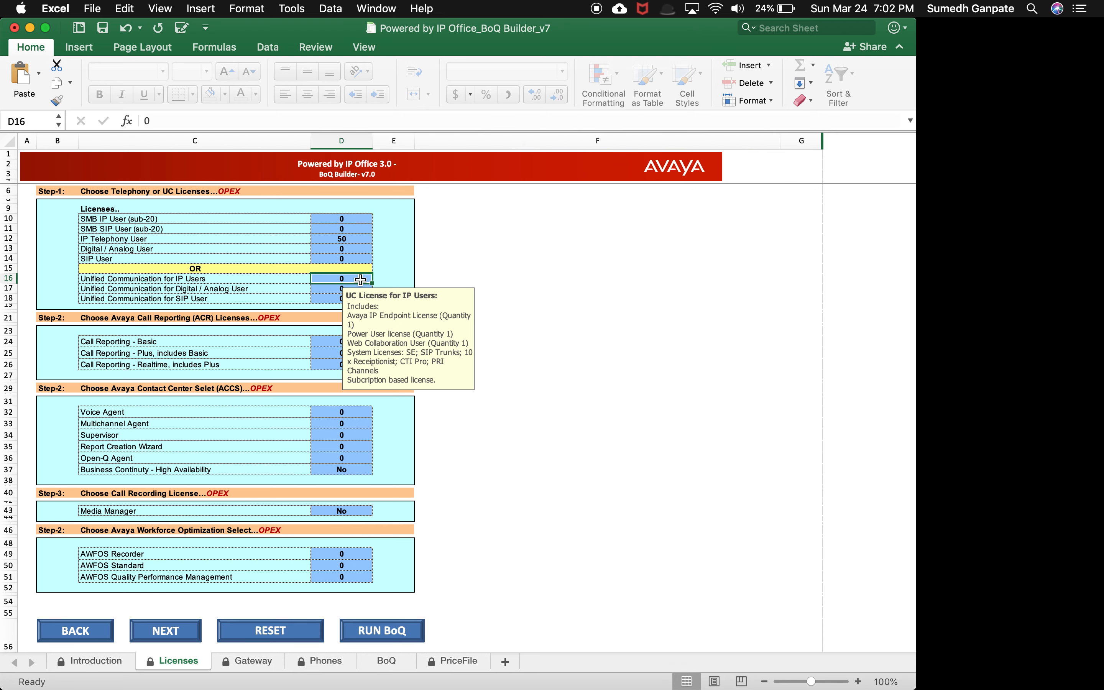
type("10")
key("Return")
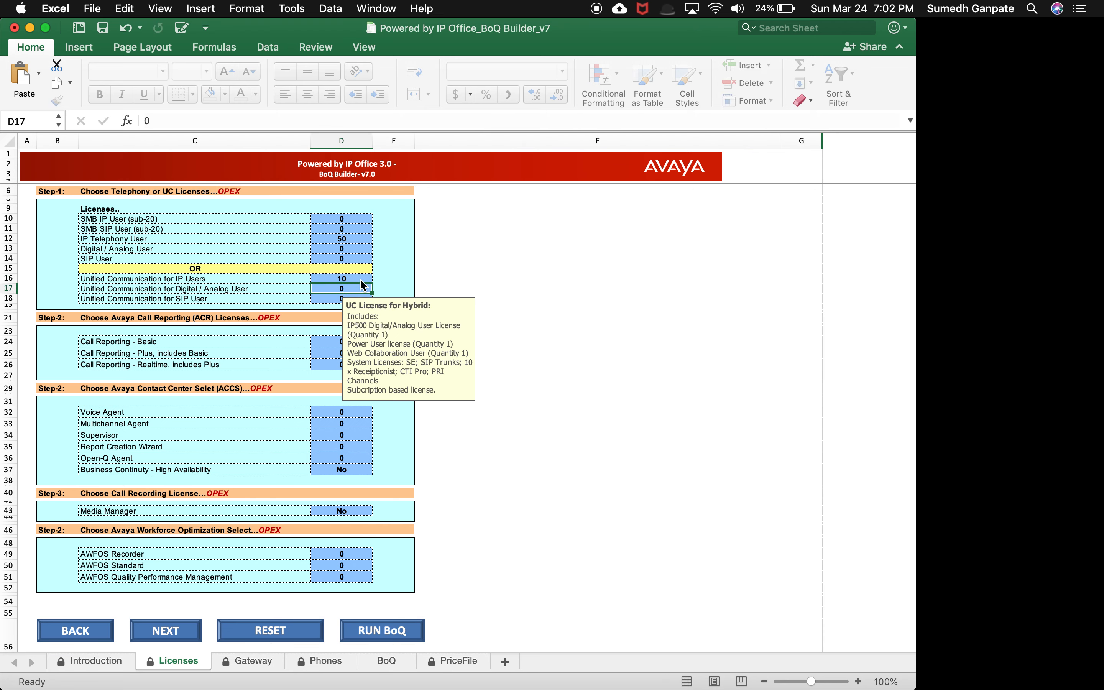
Step: Run the BoQ to generate the bill of material from the licences
left_click_drag(392, 347, 636, 377)
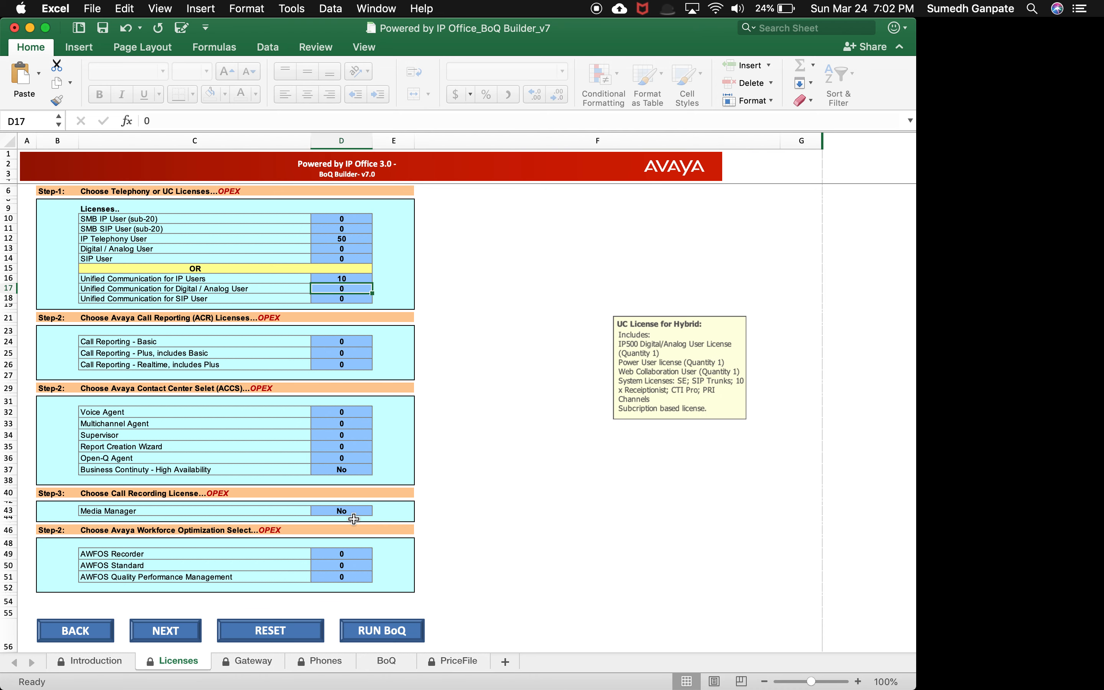
left_click(404, 634)
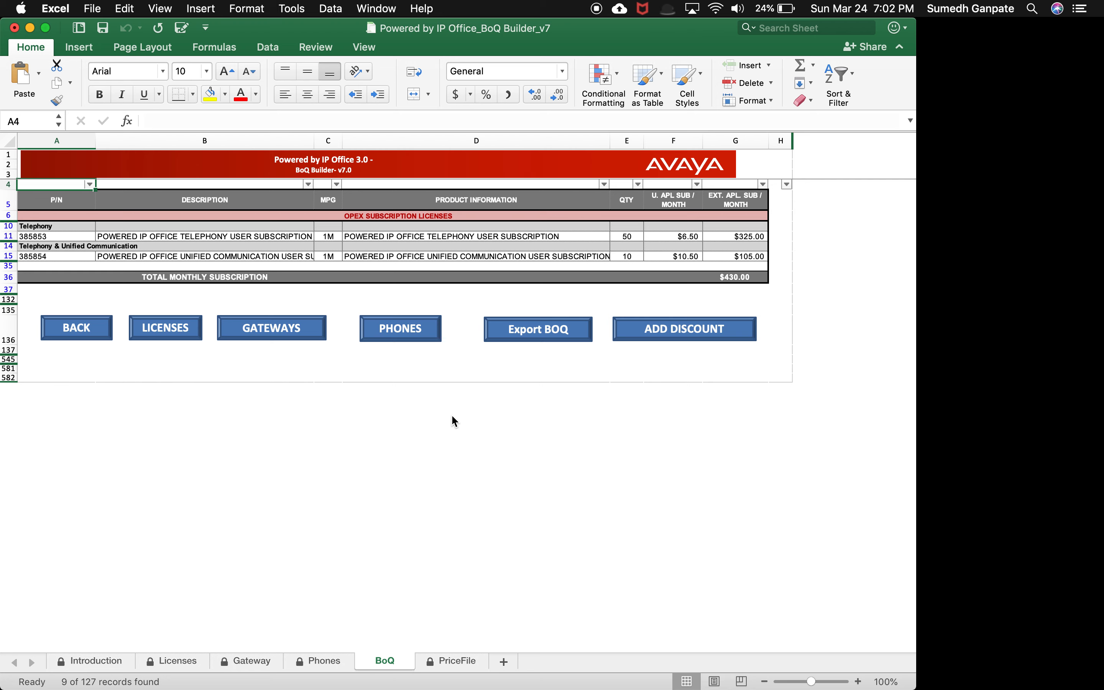
Step: Open the gateway configuration and set control unit slot 1's station card to VCM-32
left_click(295, 336)
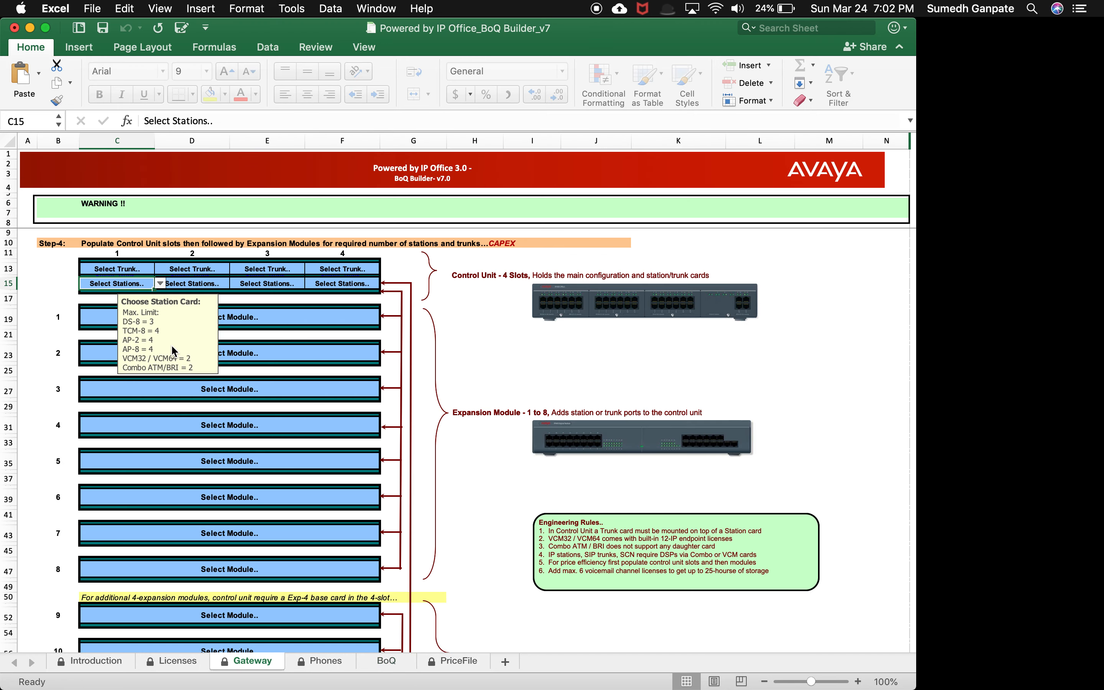
left_click_drag(194, 351, 480, 351)
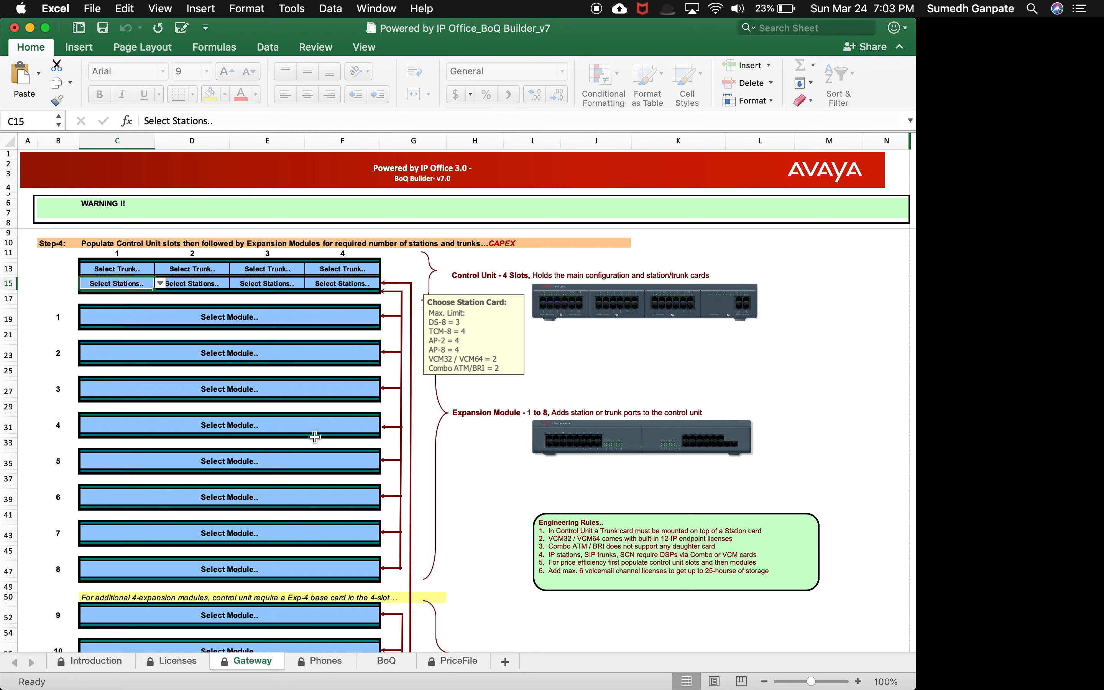
left_click(160, 284)
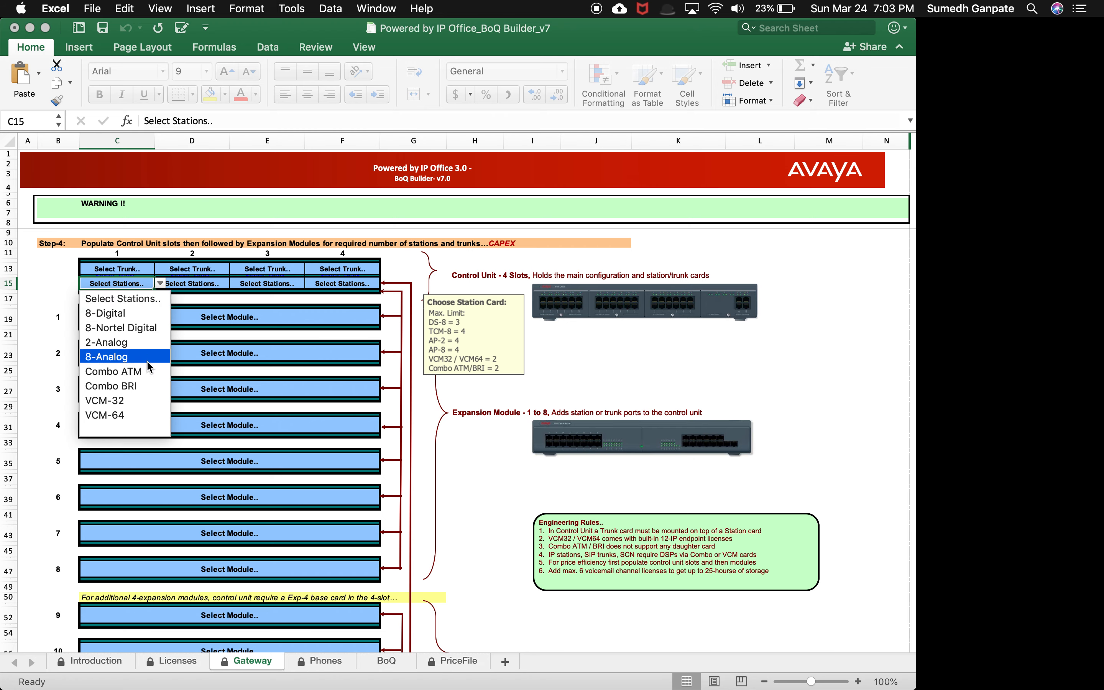
left_click(144, 401)
Step: Set control unit slot 1's trunk card to 1-PRI
left_click(145, 268)
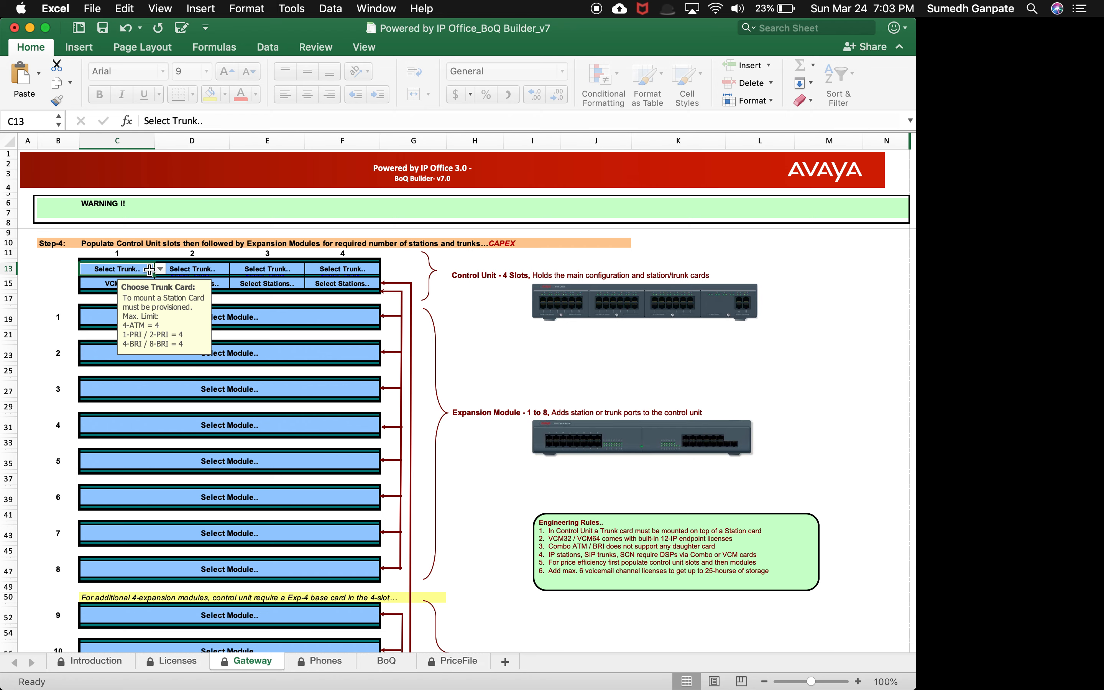
left_click(160, 270)
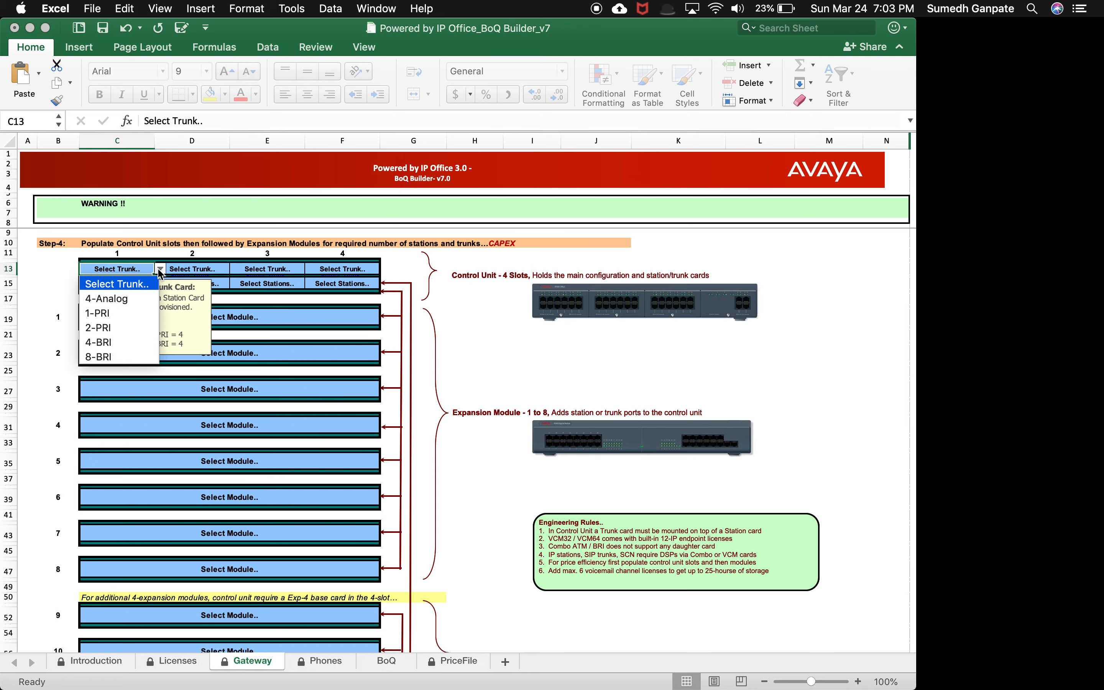
left_click(146, 314)
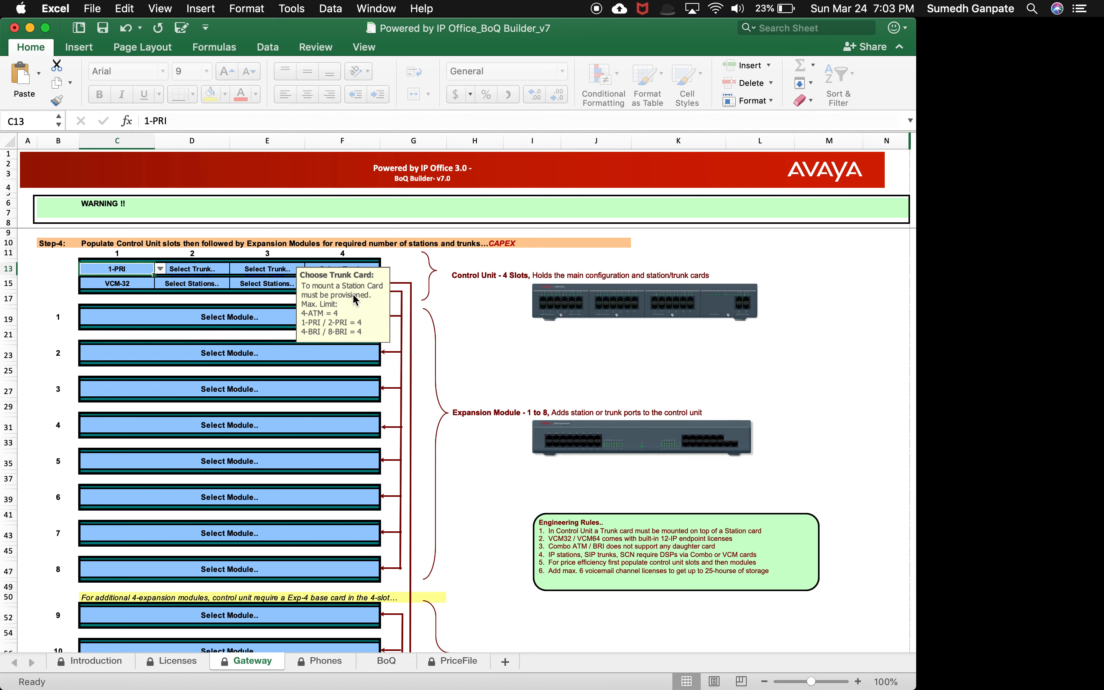
Step: Set the mounting option to Rack-mount Kit and proceed to the telephone selection
scroll(271, 501, "down", 3)
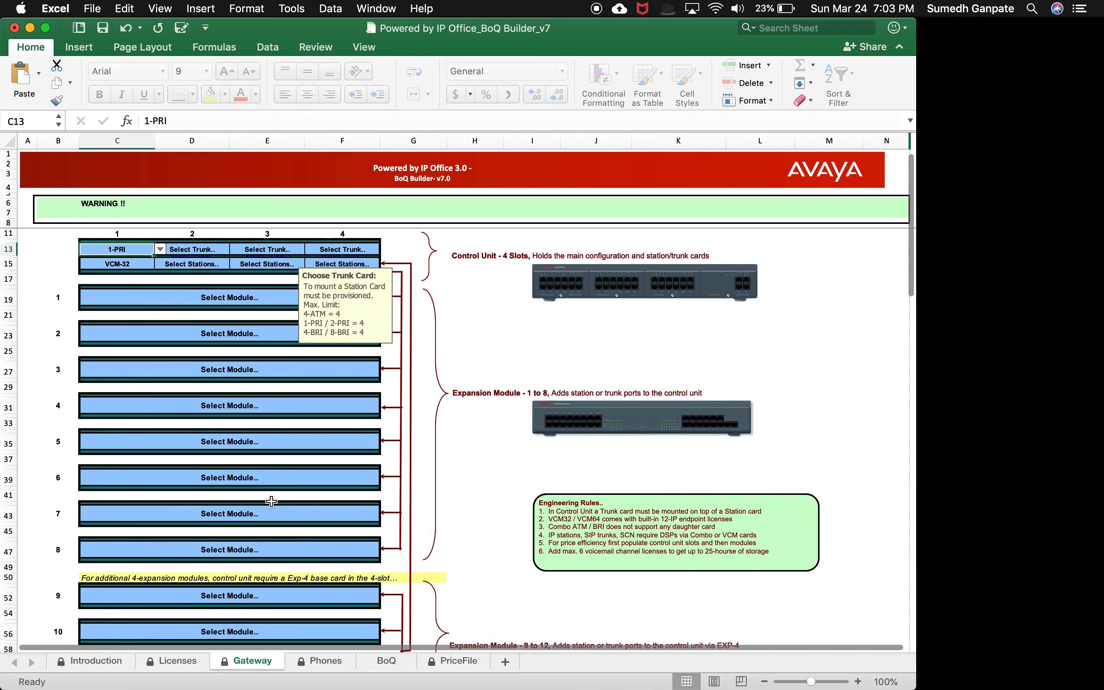
scroll(271, 501, "down", 10)
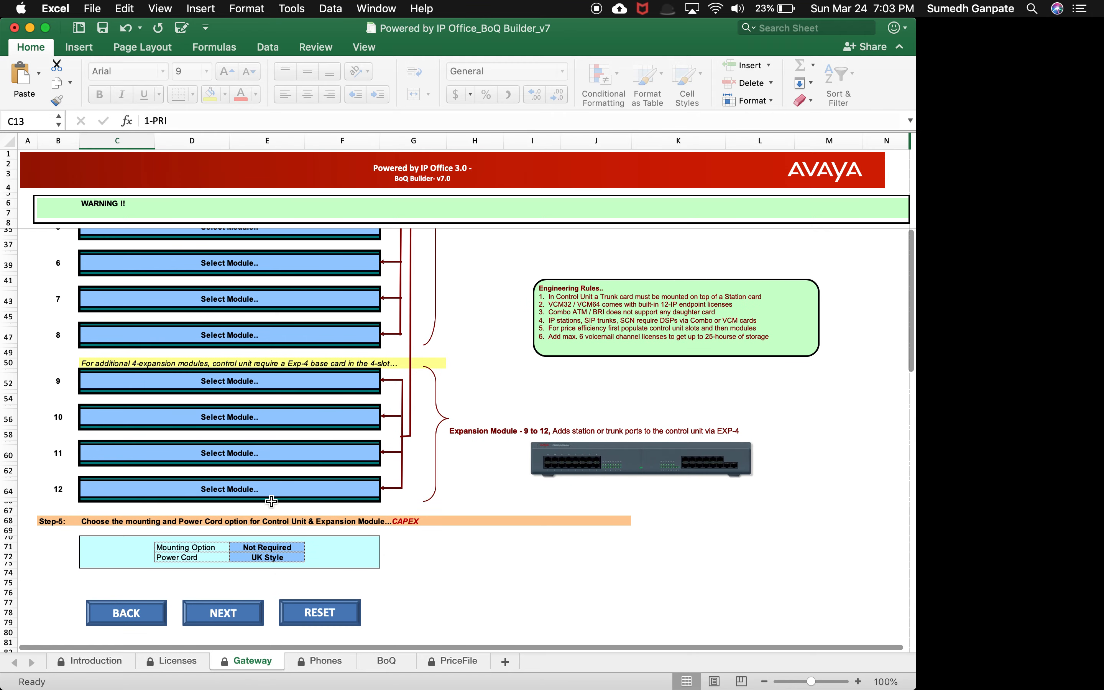
left_click(294, 532)
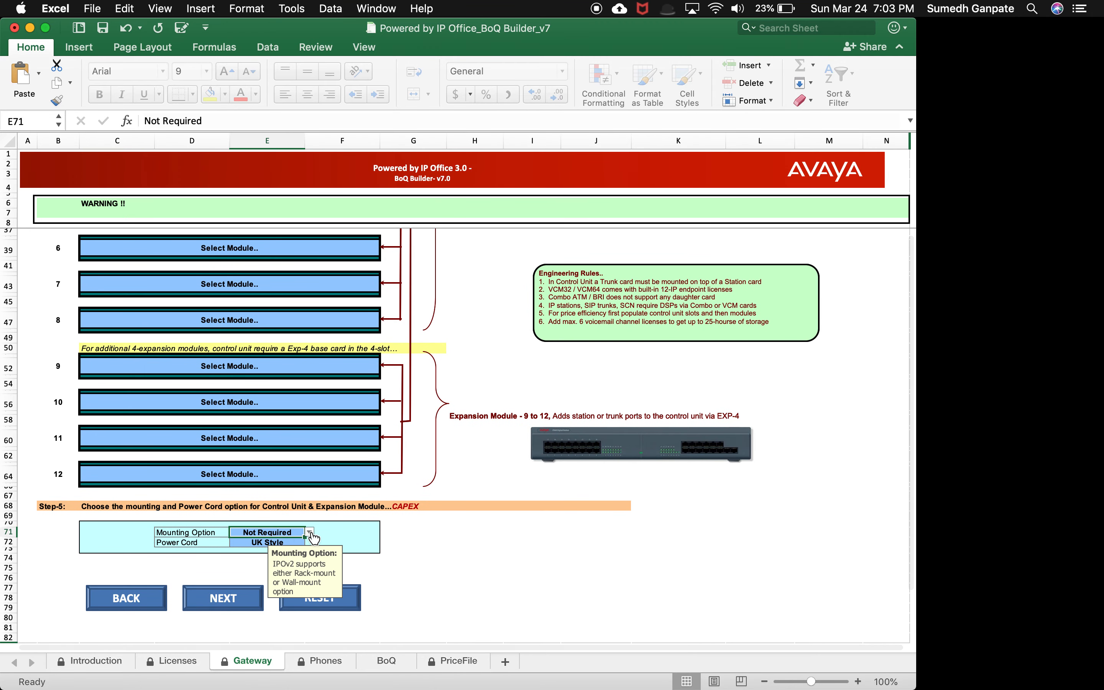
left_click(310, 532)
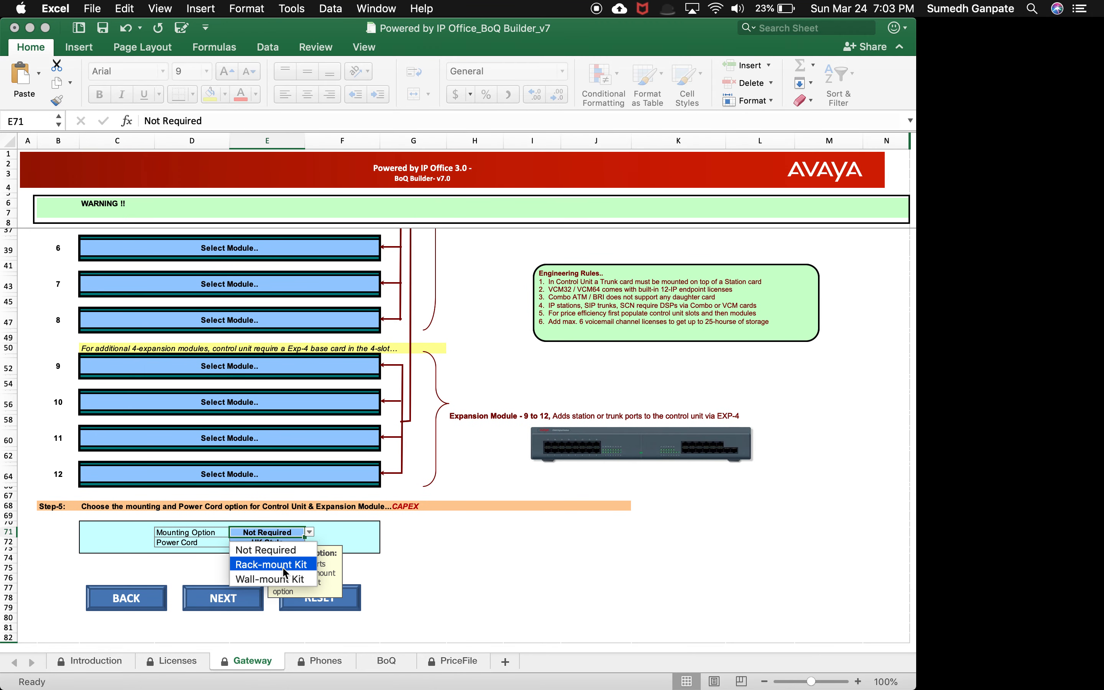
left_click(284, 568)
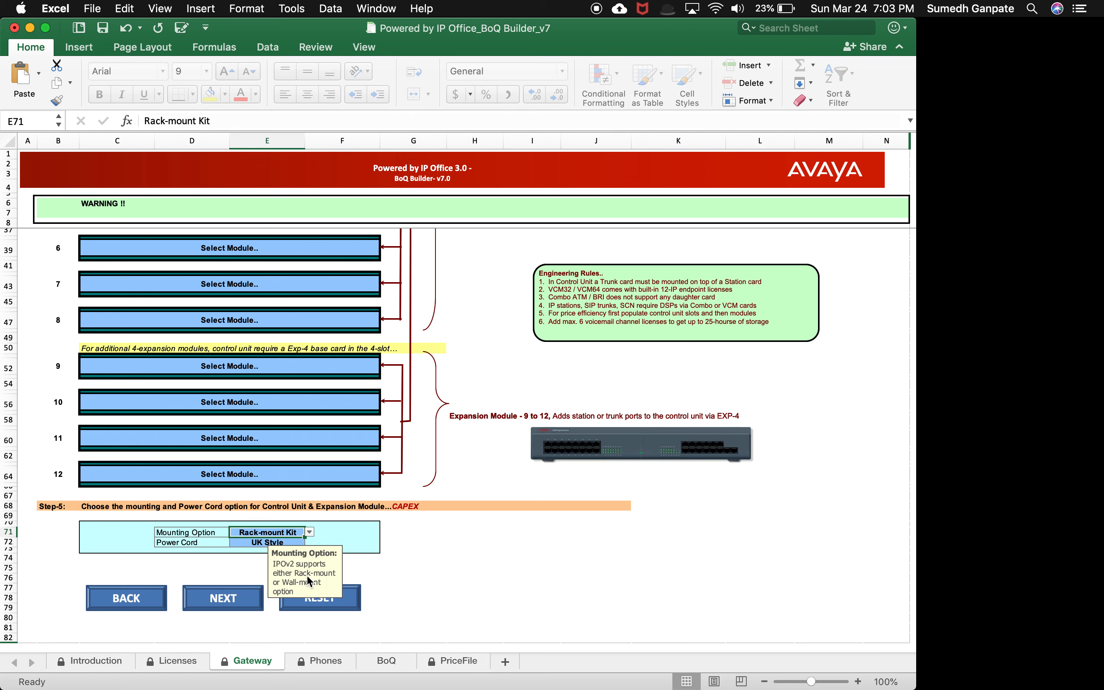
left_click(240, 602)
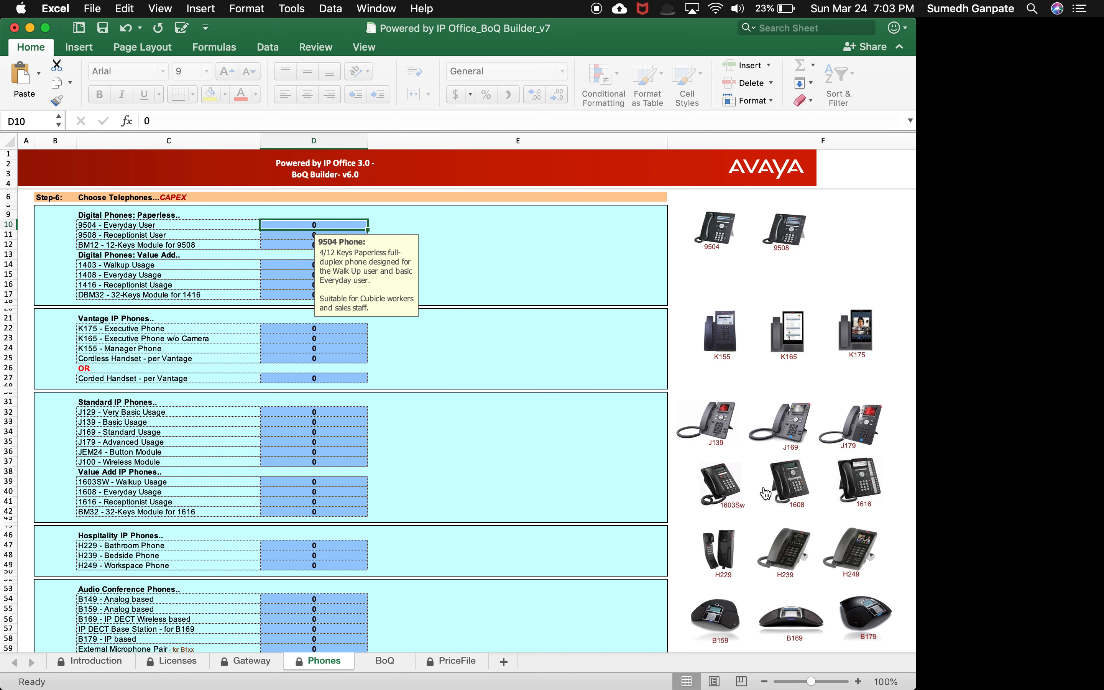
Step: Set the J179 - Advanced Usage phone quantity to 50
scroll(766, 500, "down", 1)
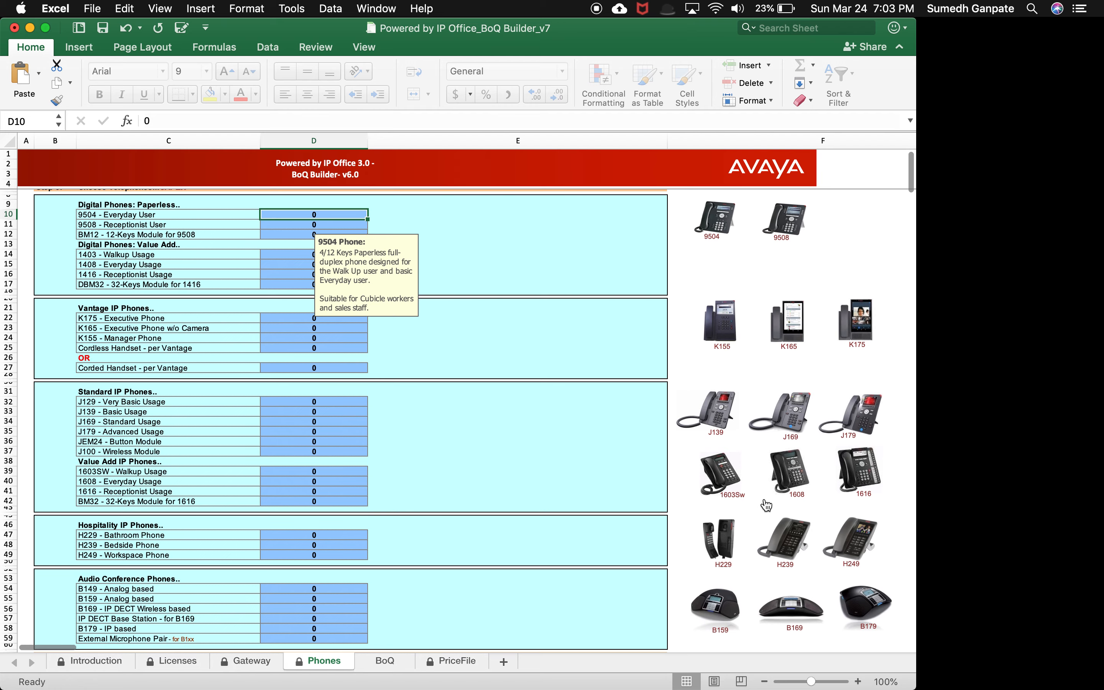
scroll(766, 504, "up", 1)
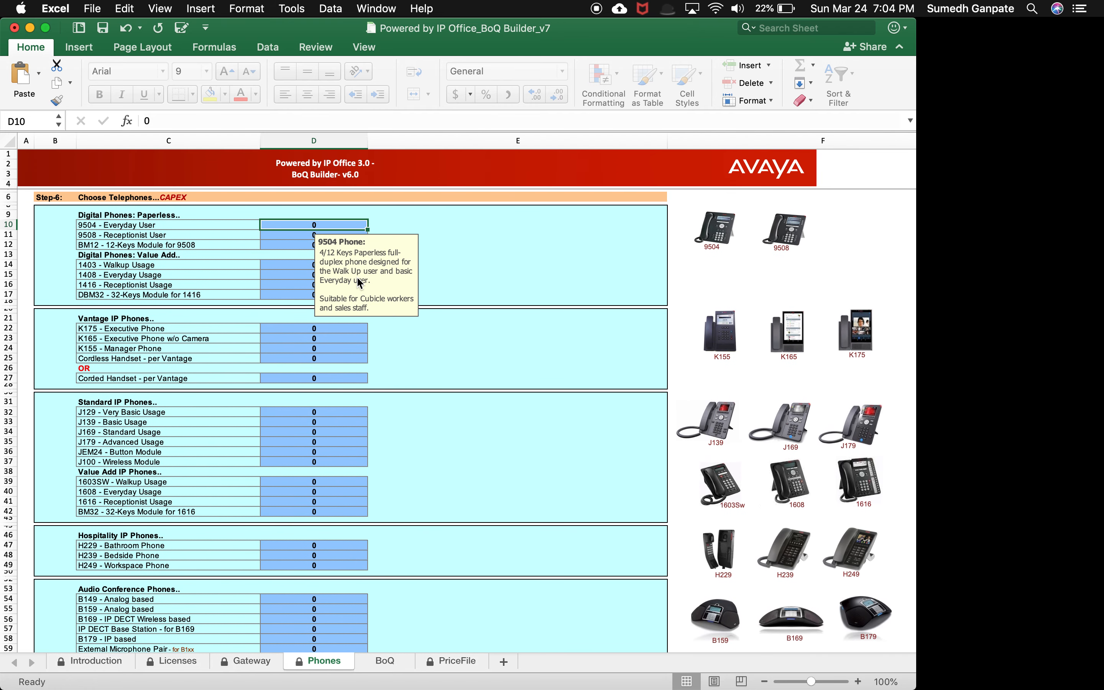
left_click_drag(358, 283, 521, 305)
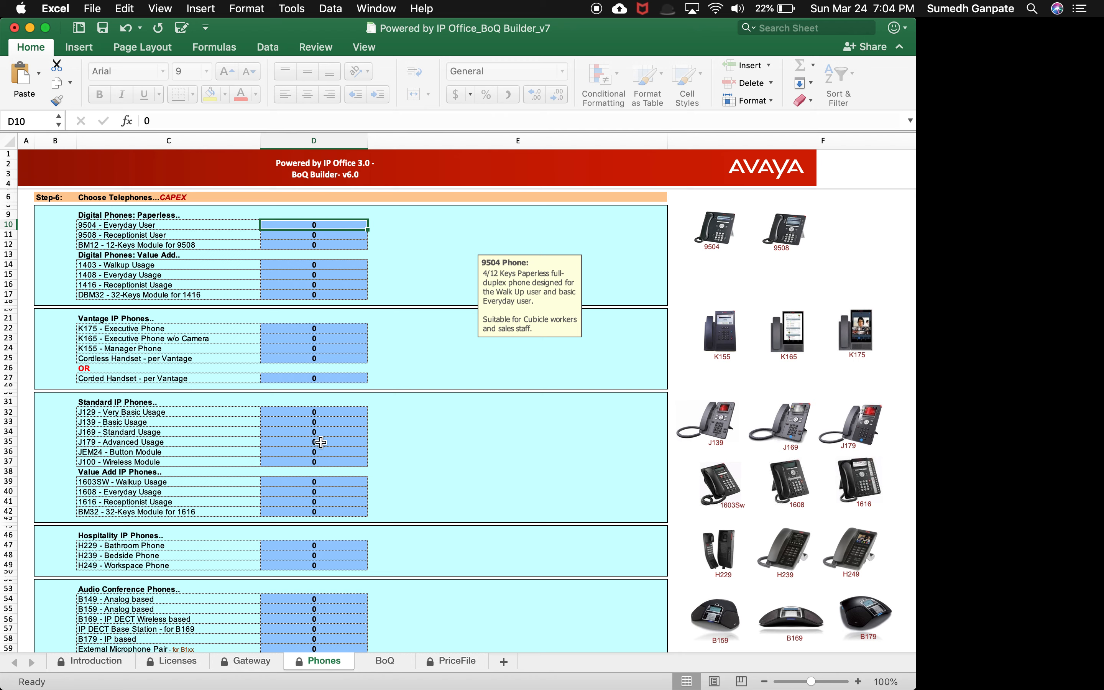
left_click(869, 432)
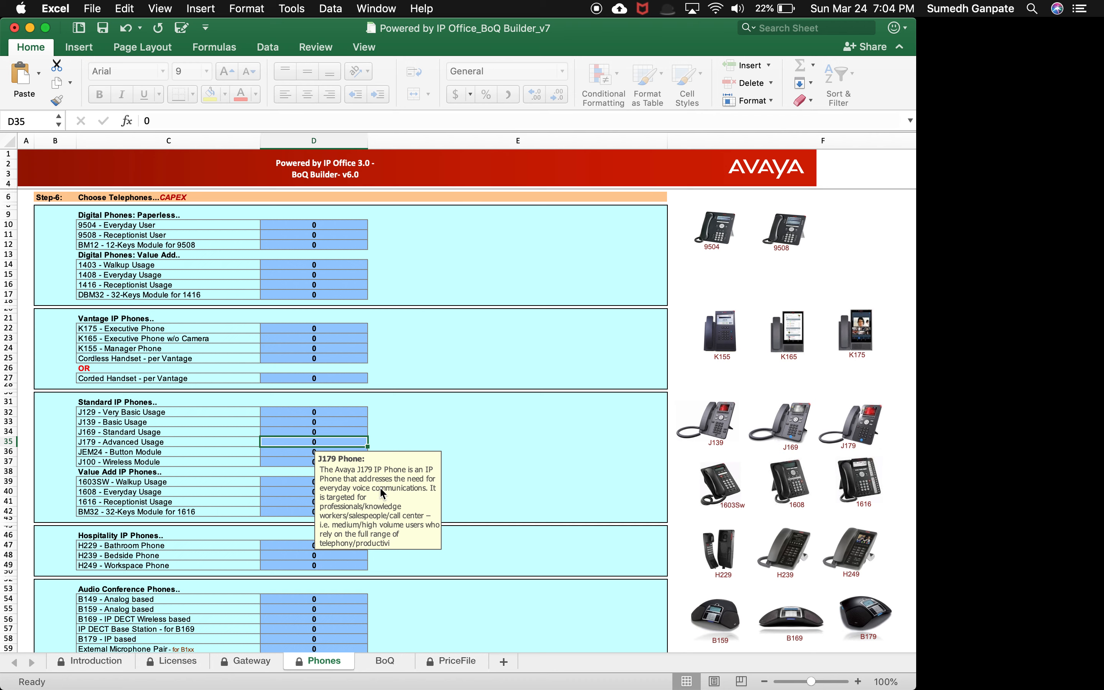
type("50")
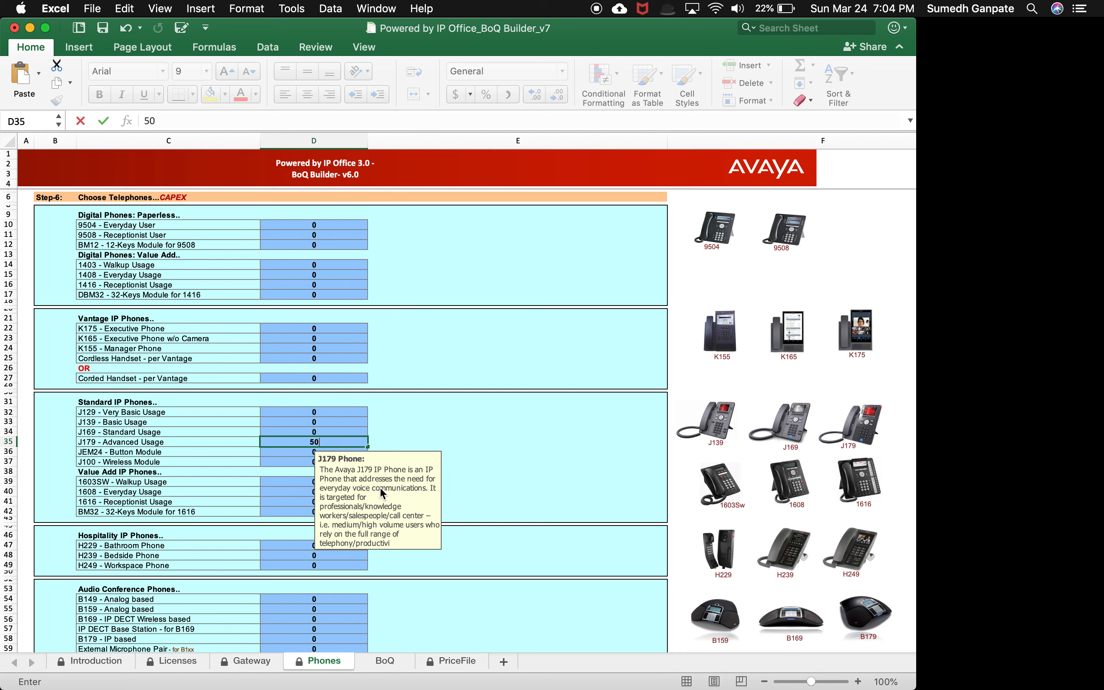
key("Return")
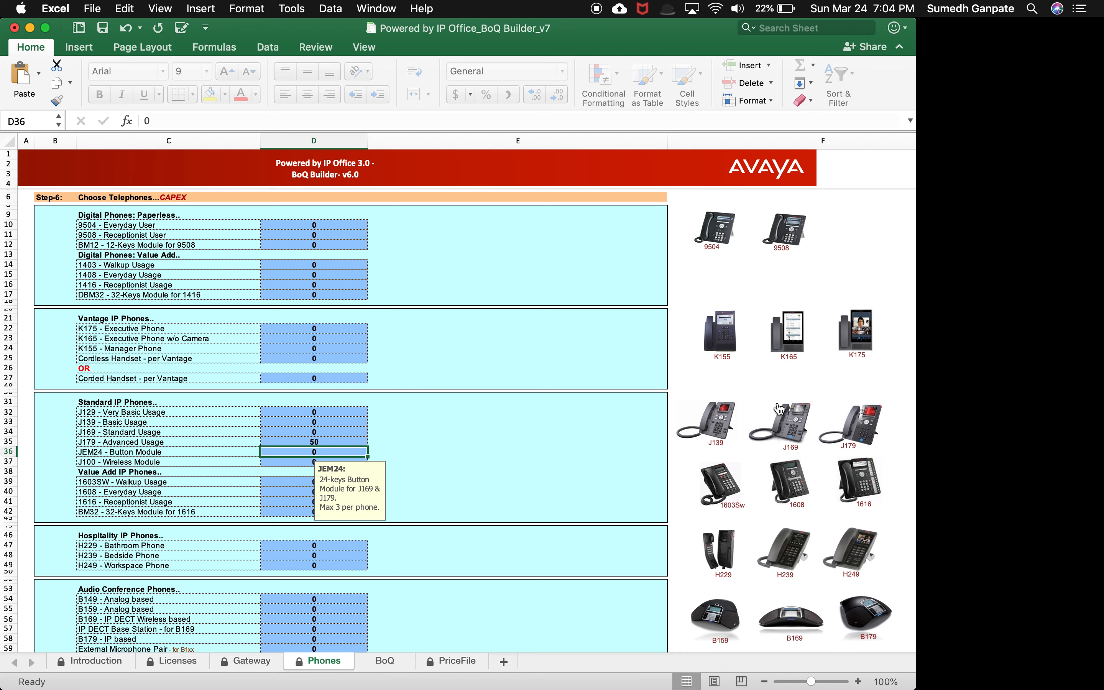
Step: Set the K175 - Executive Phone quantity to 10
left_click(863, 337)
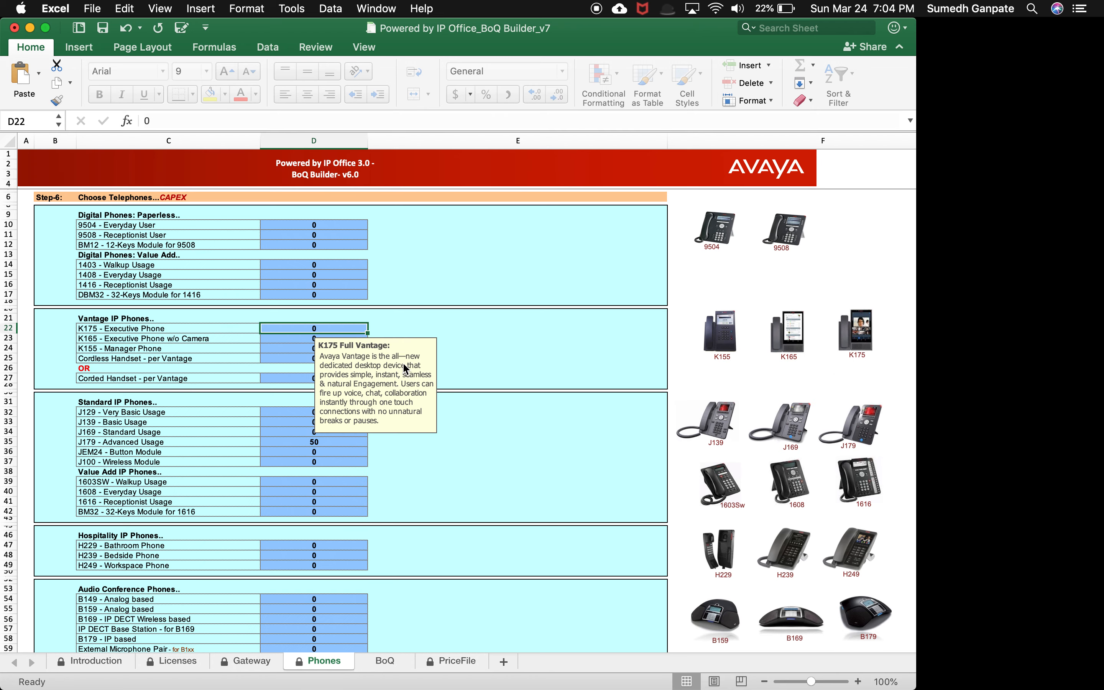
type("10")
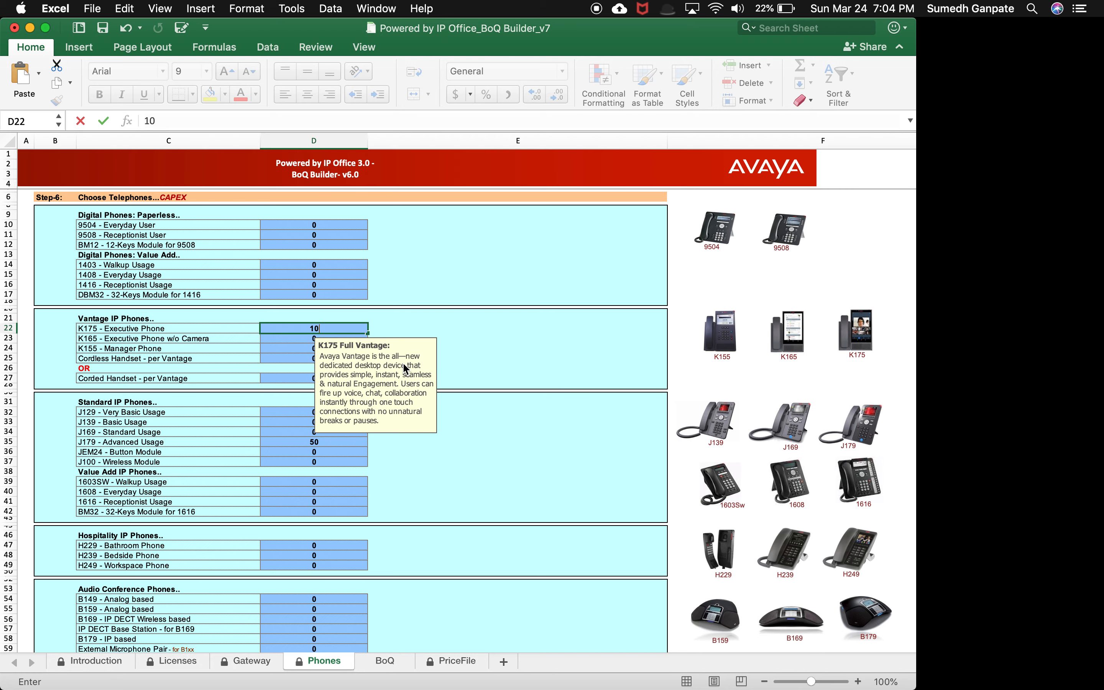
key("Return")
scroll(297, 455, "down", 1)
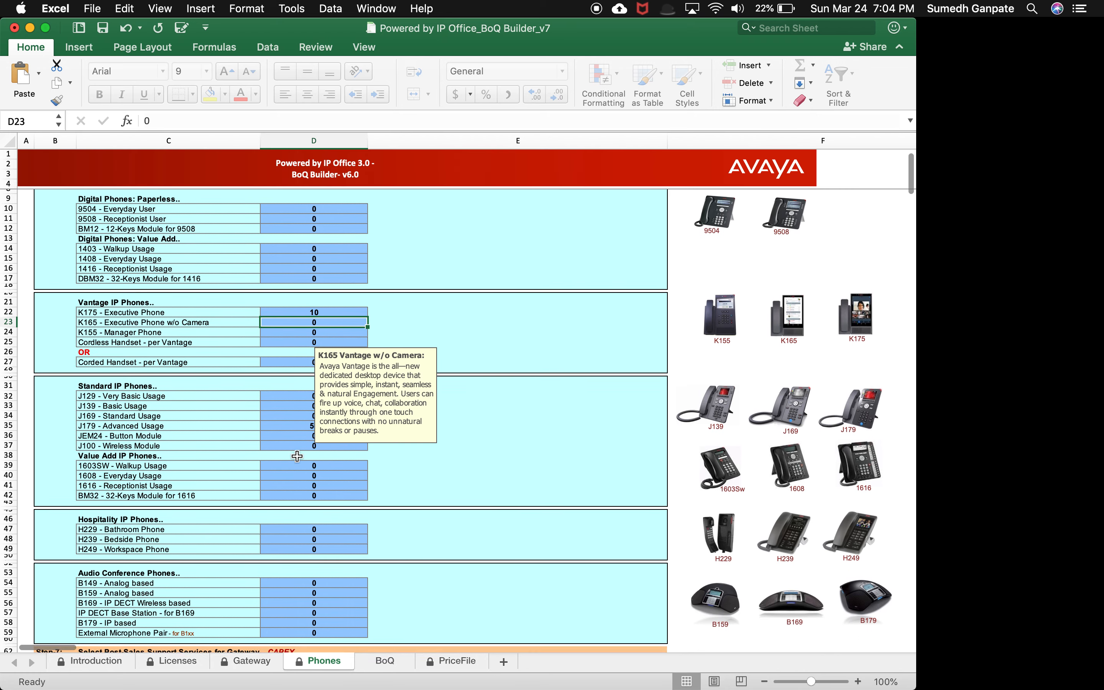
Step: Review the years-of-coverage options for IP Office support services, then run the BoQ to generate the bill of quantity
scroll(297, 456, "down", 10)
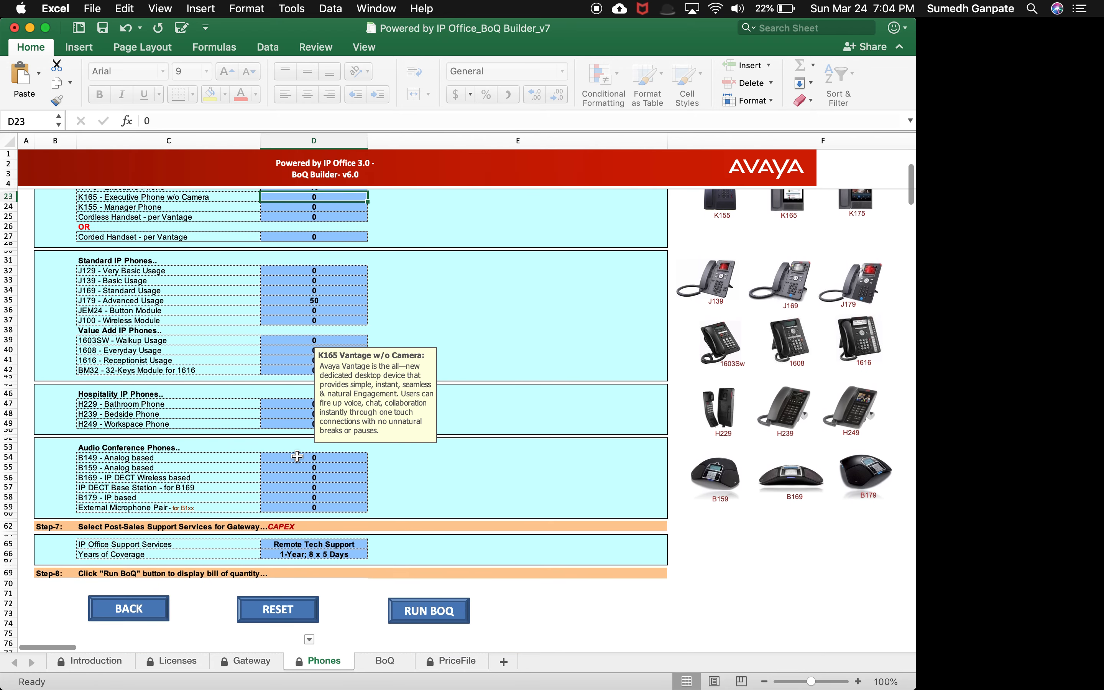
scroll(297, 456, "down", 5)
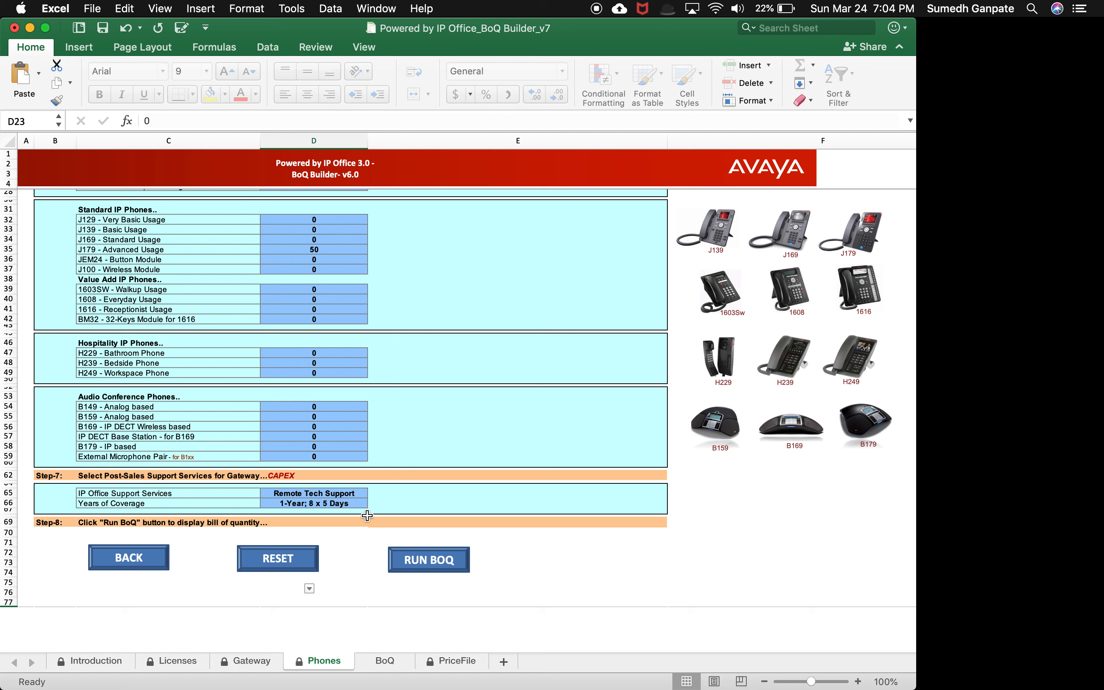
left_click(361, 502)
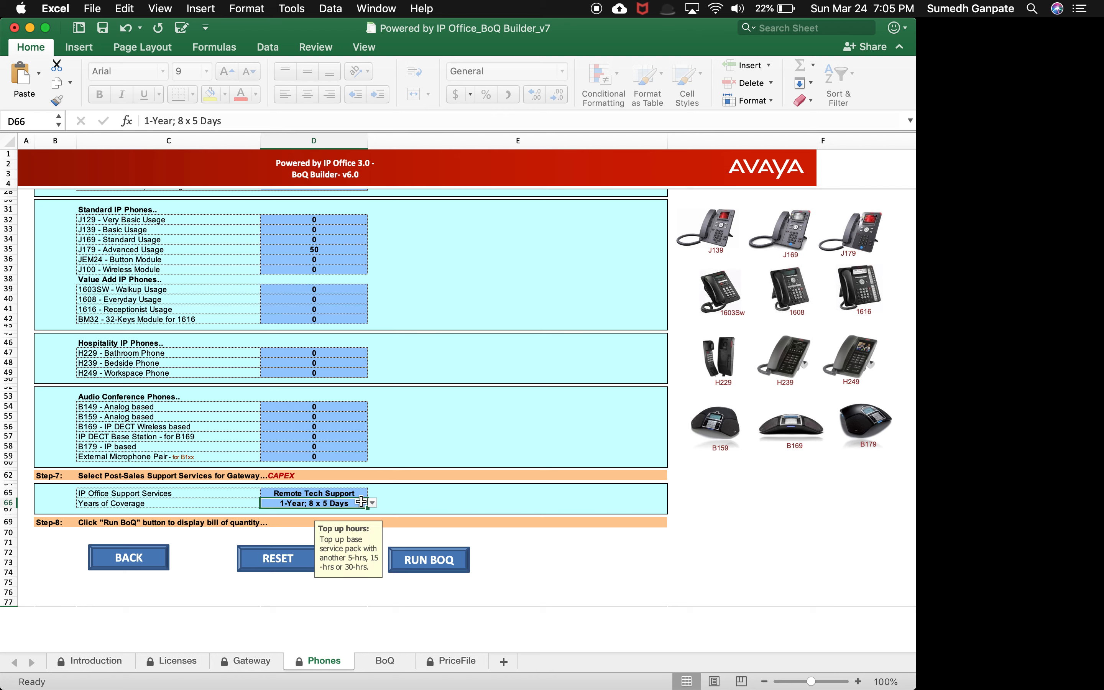
left_click(373, 503)
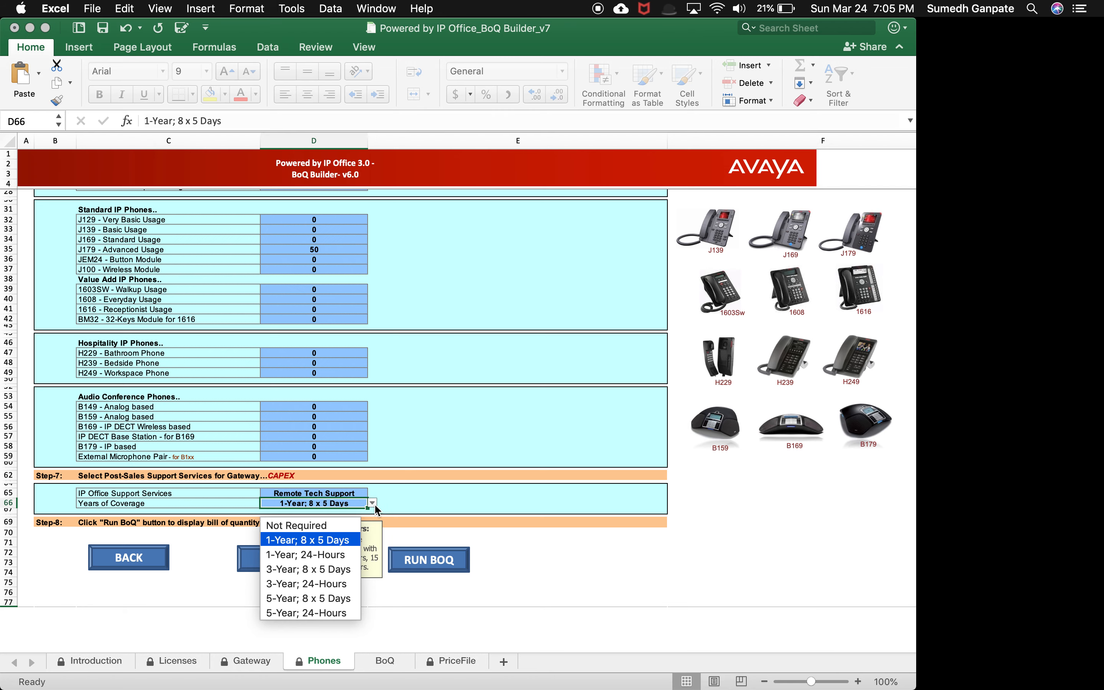
left_click(350, 504)
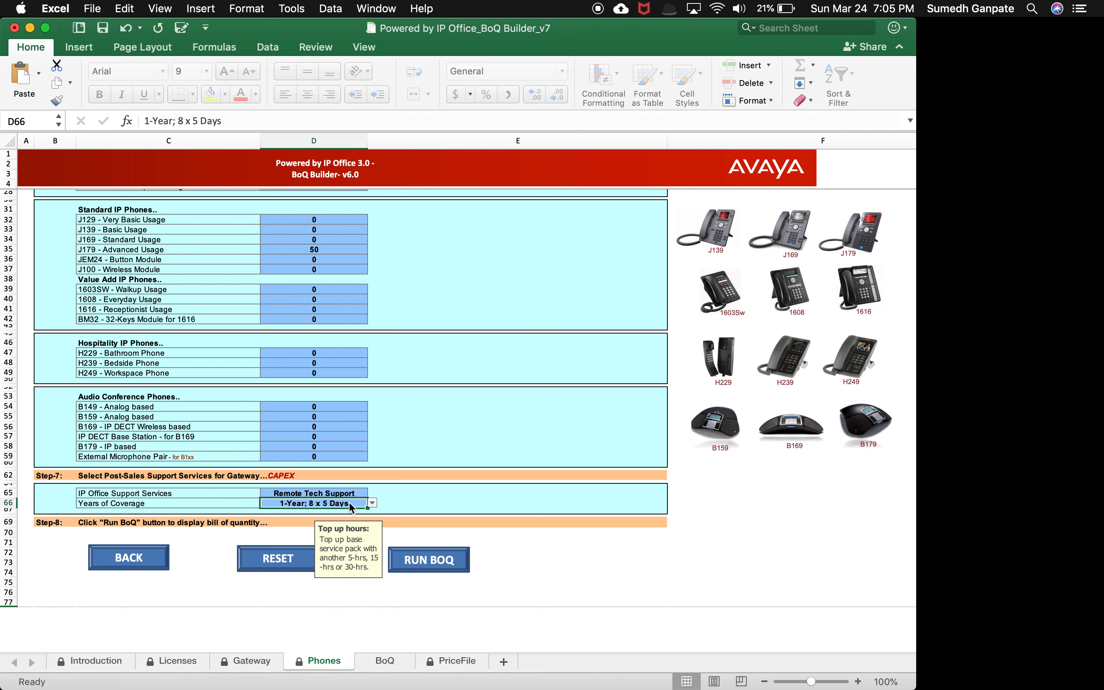
left_click_drag(363, 545, 547, 479)
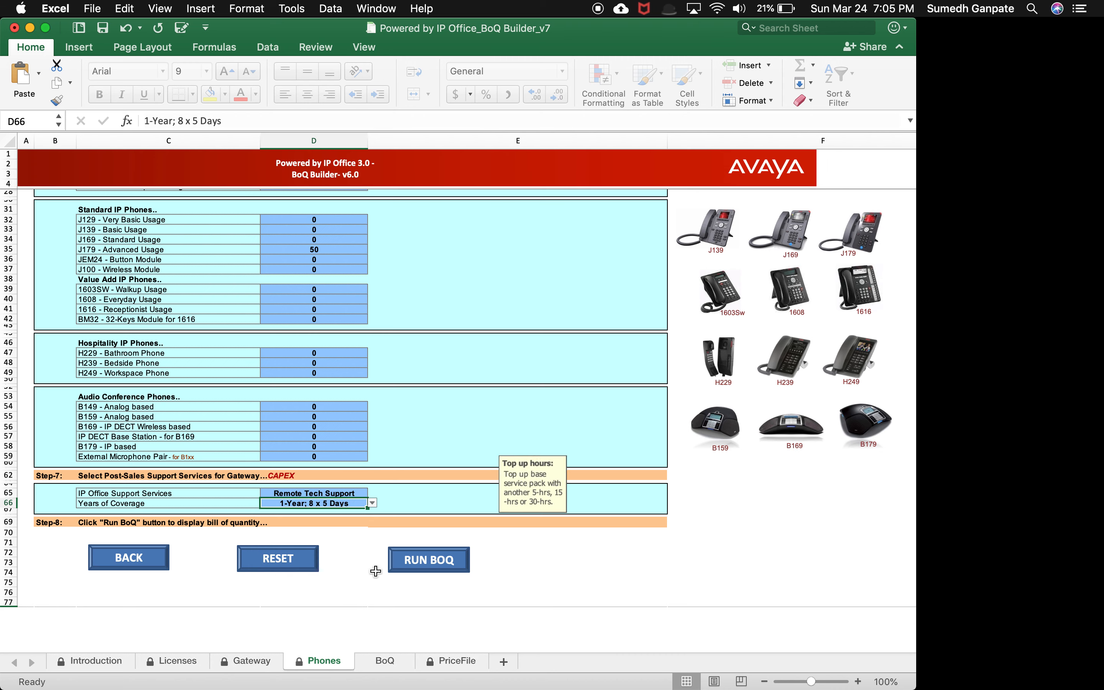
left_click(447, 570)
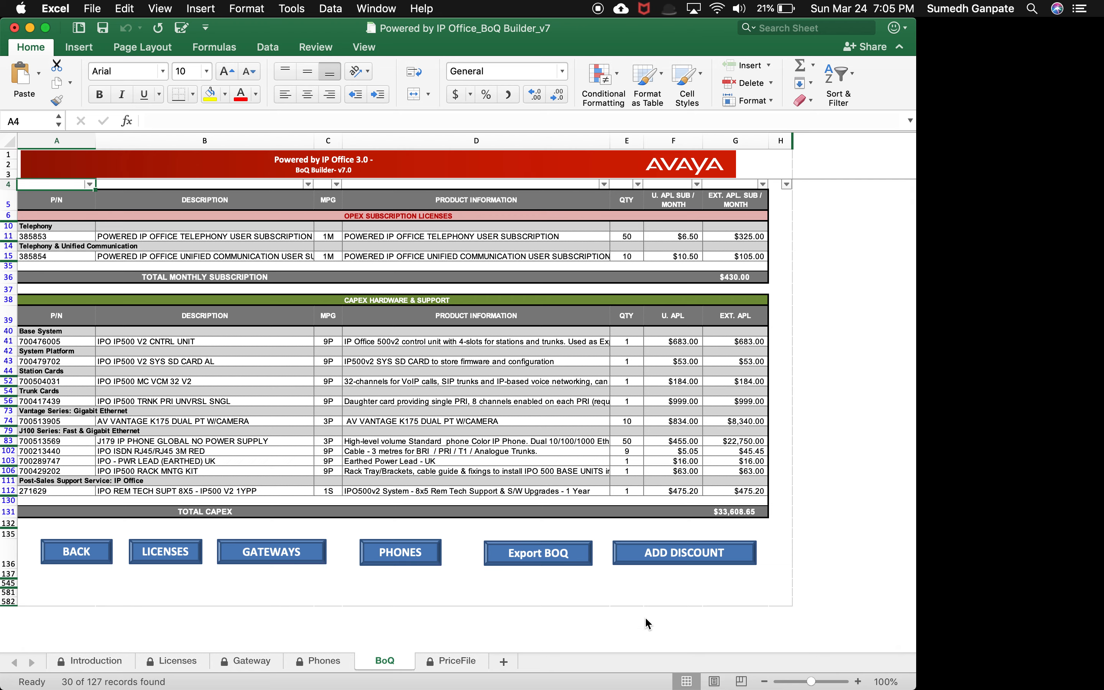
Step: Select the OPEX subscription and CAPEX hardware tables of the generated bill of quantity
left_click_drag(43, 200, 706, 274)
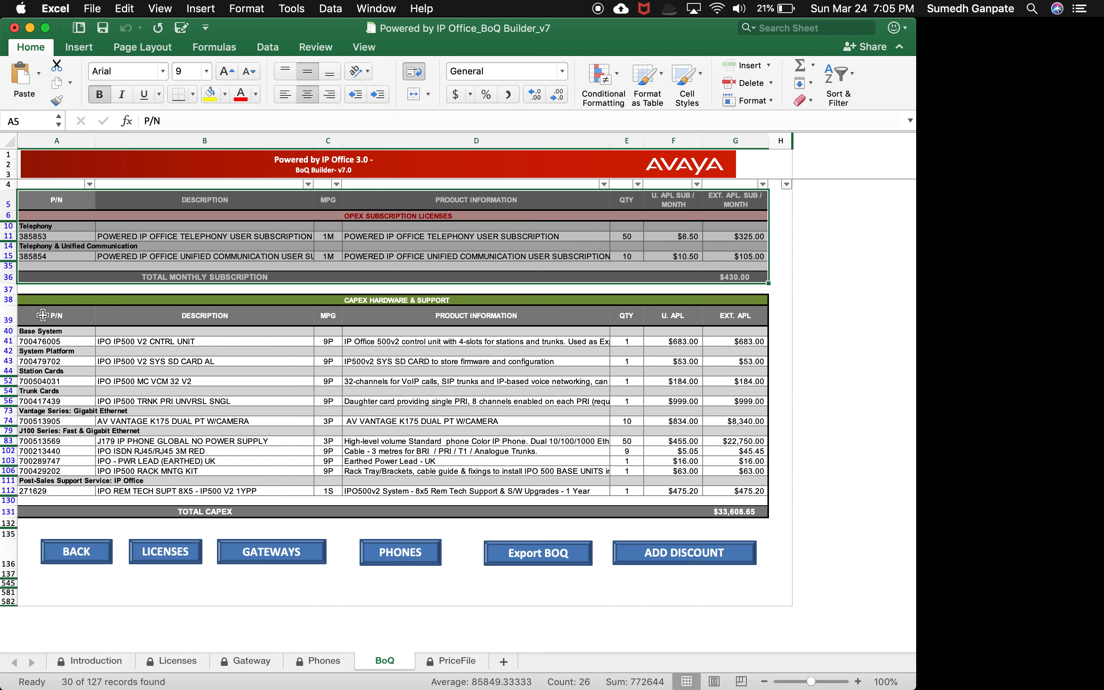
left_click_drag(43, 316, 732, 512)
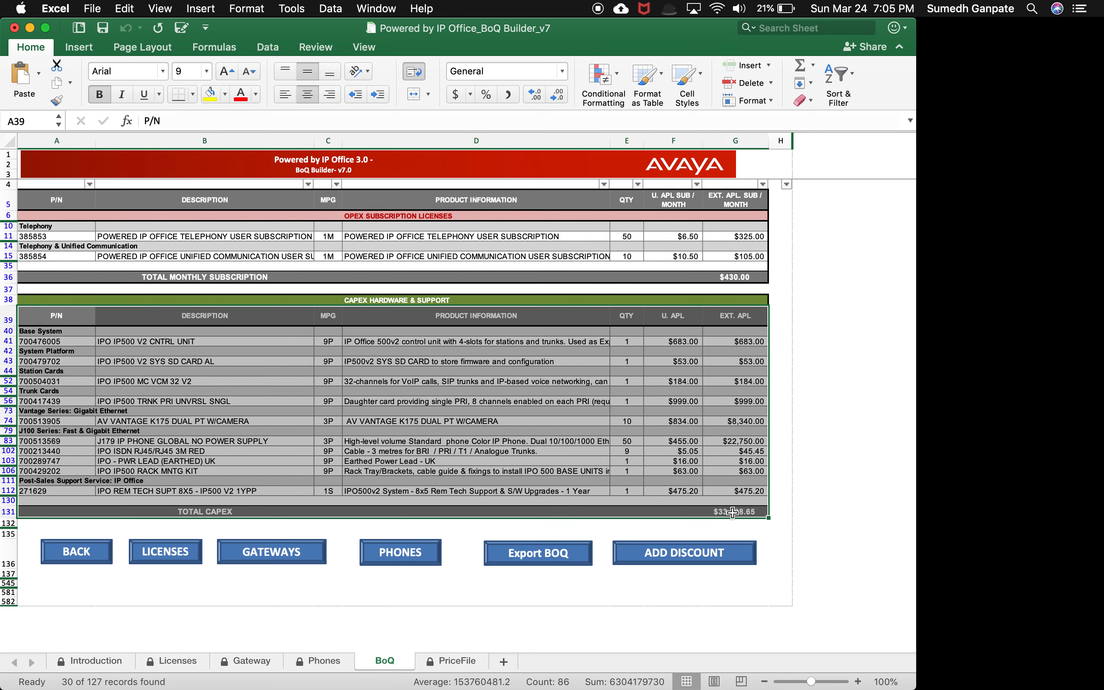
left_click(771, 532)
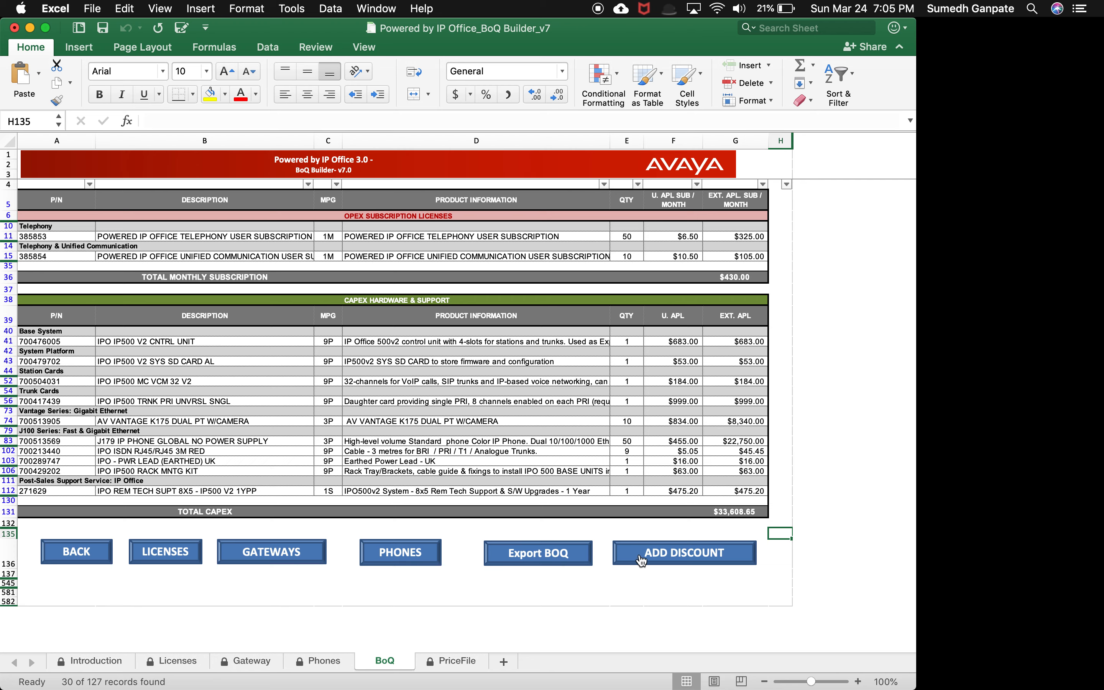
Step: Open the discount price file, review the discount column across all items, and return to the BoQ
left_click(671, 558)
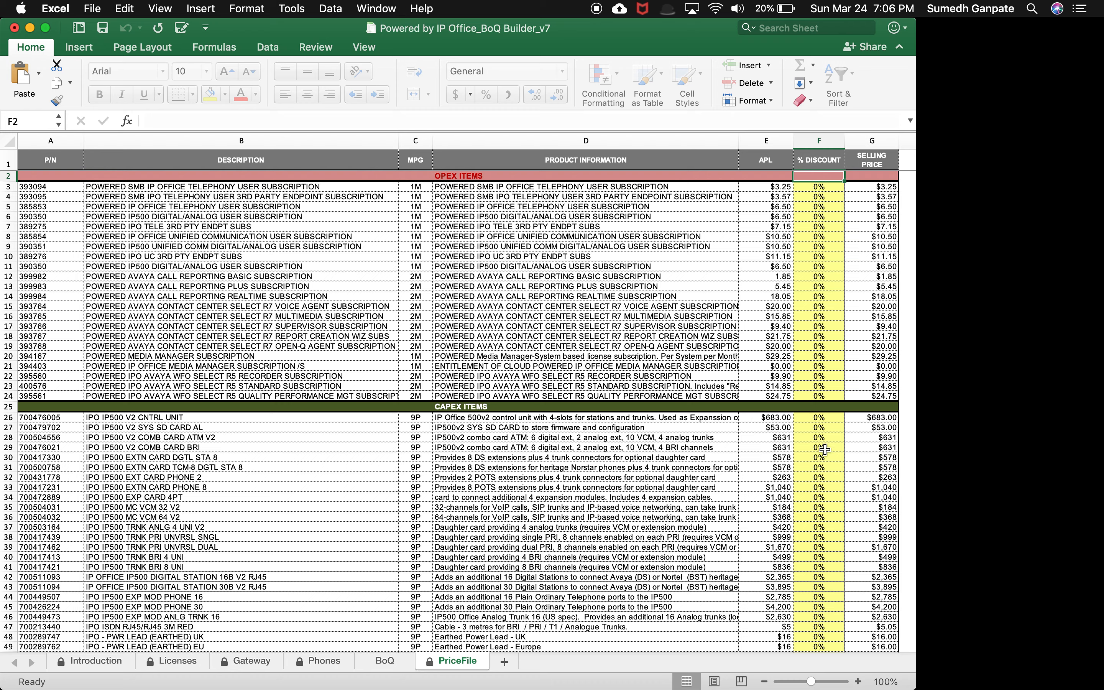
scroll(824, 497, "down", 2)
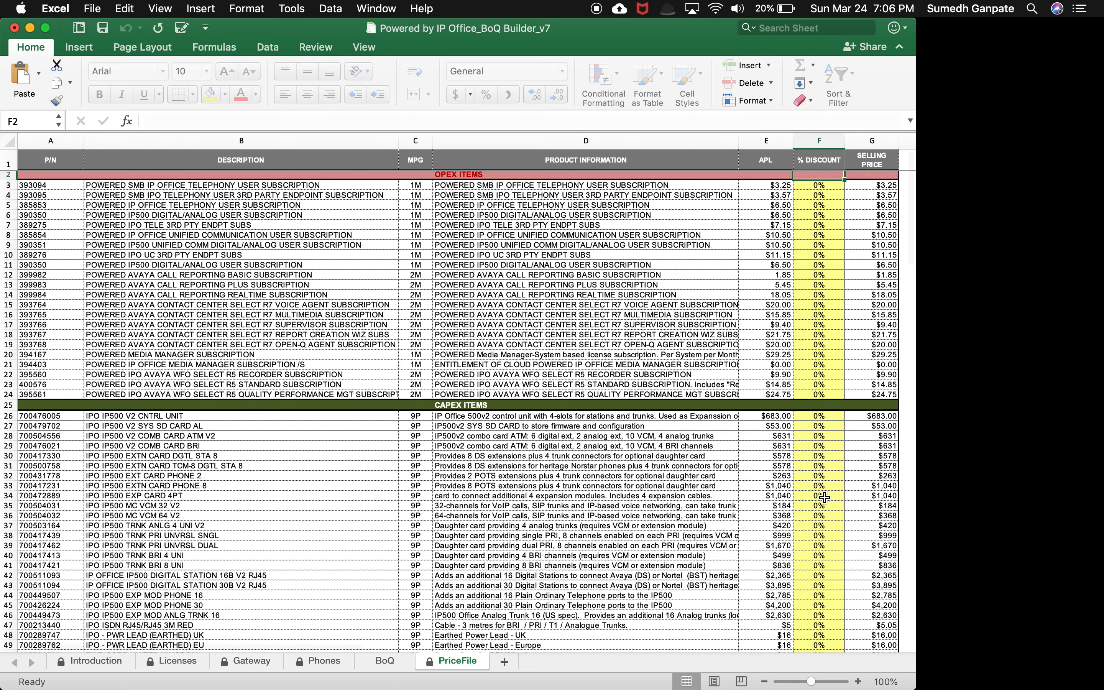
scroll(823, 498, "down", 9)
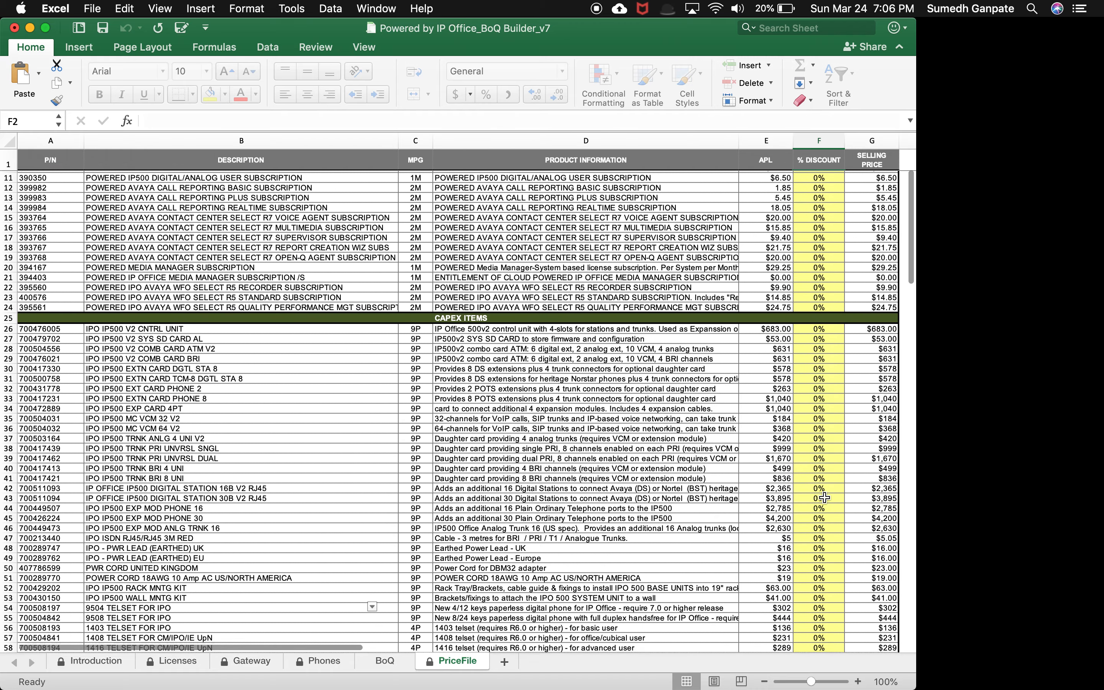
scroll(824, 497, "down", 14)
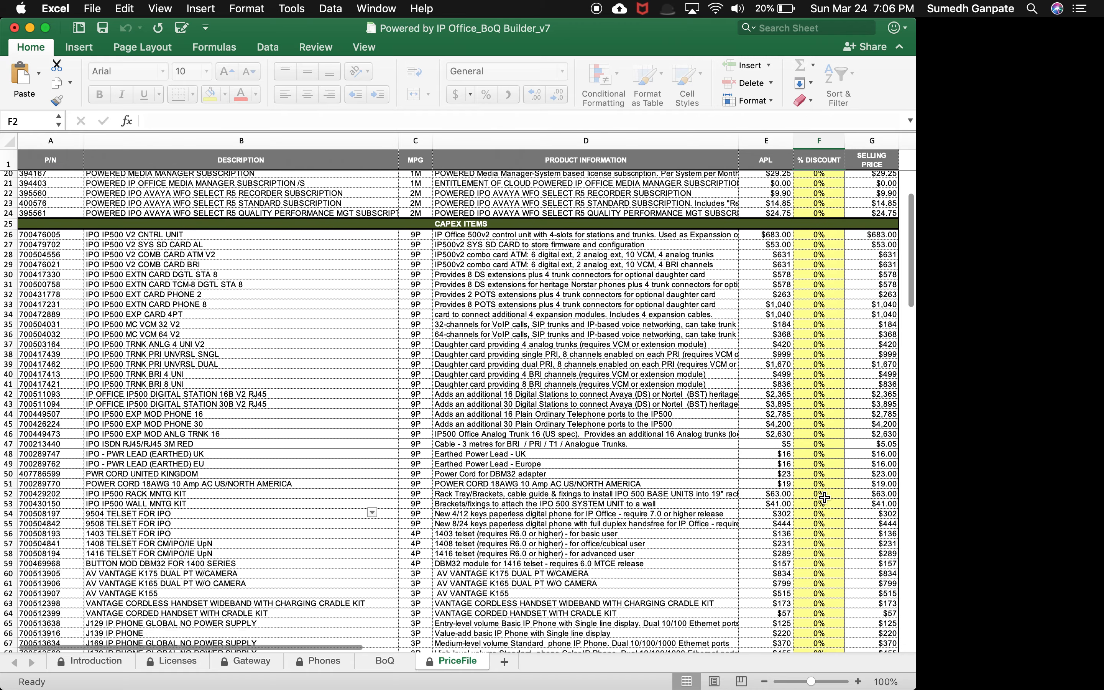
scroll(823, 497, "down", 20)
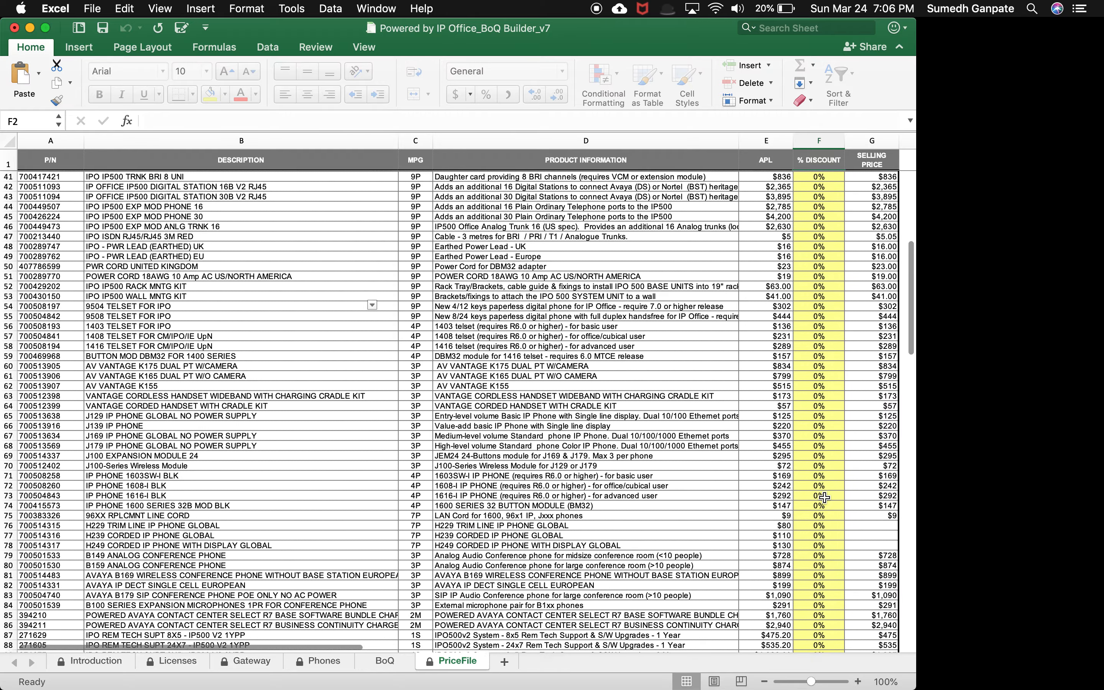
scroll(824, 497, "down", 18)
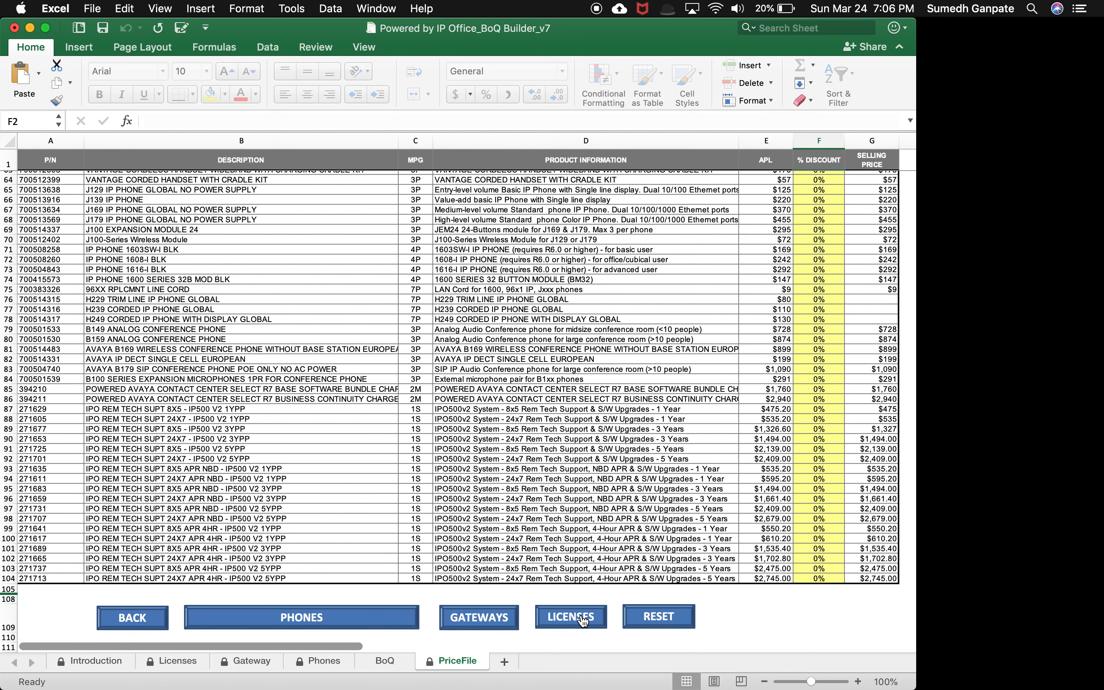
left_click(141, 617)
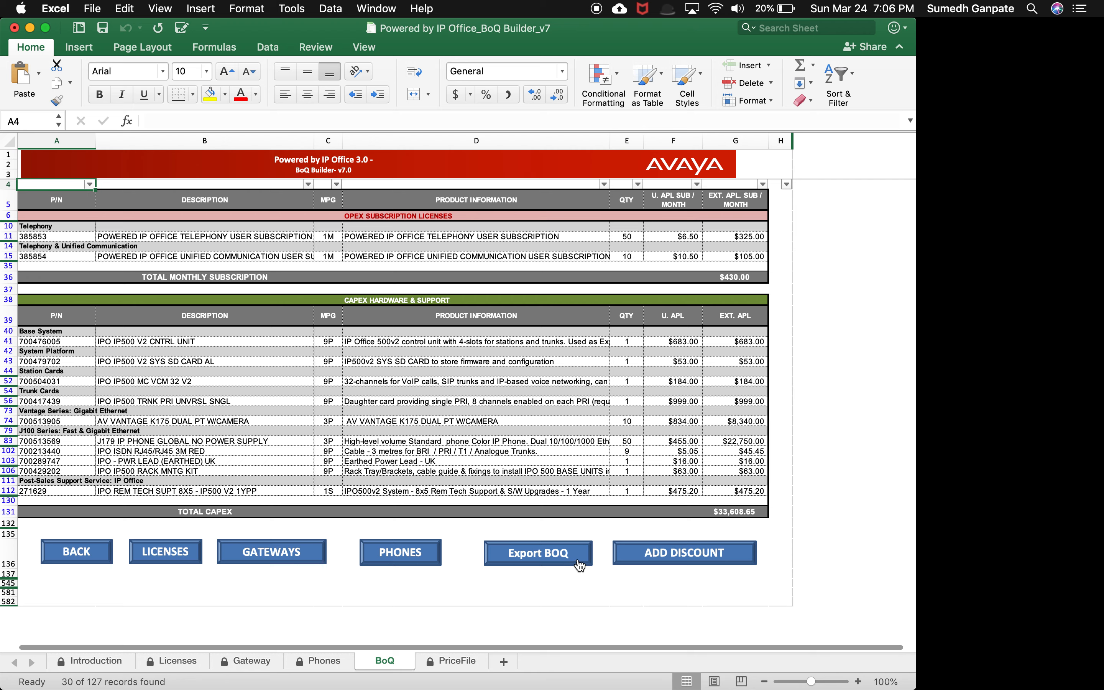
Step: Export the BoQ to a new workbook, then switch back to the BoQ Builder window
left_click(545, 560)
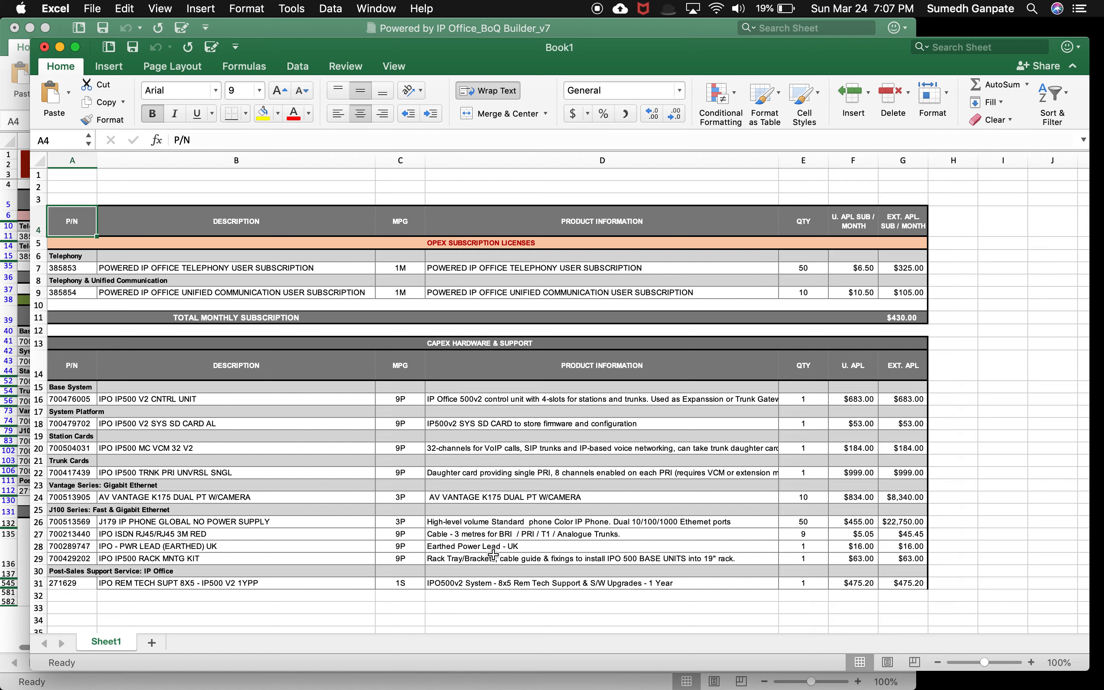
key("ctrl+Up")
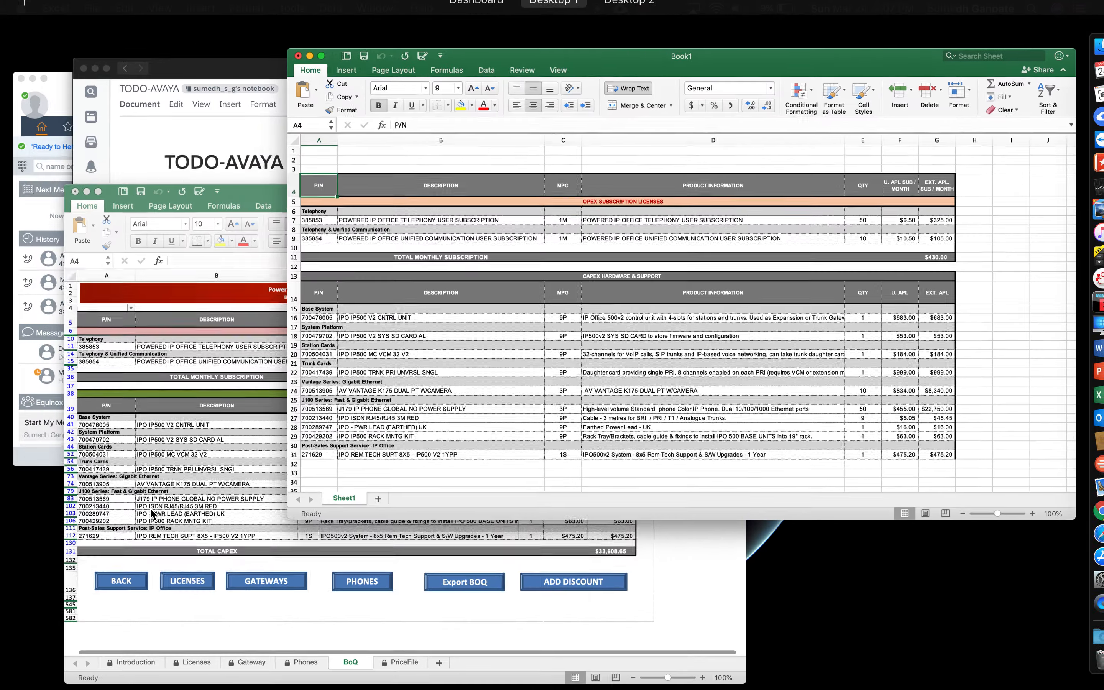
key("ctrl+Up")
key("ctrl+Up")
left_click(182, 511)
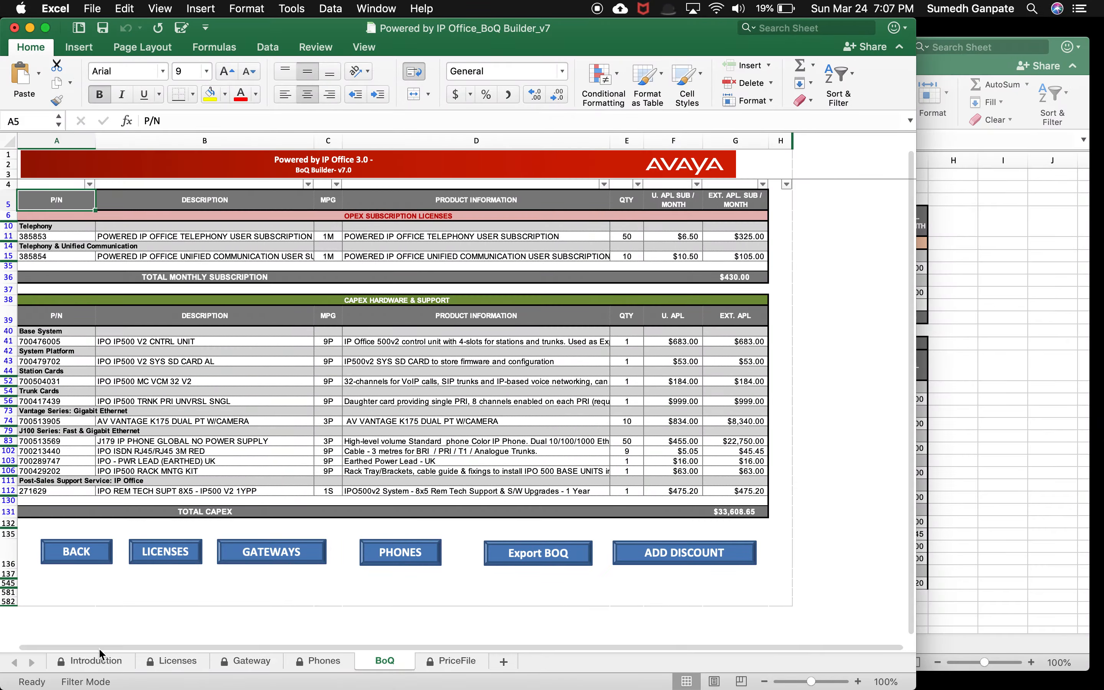
Step: Go back to the Phones sheet and open the Introduction sheet
left_click(91, 555)
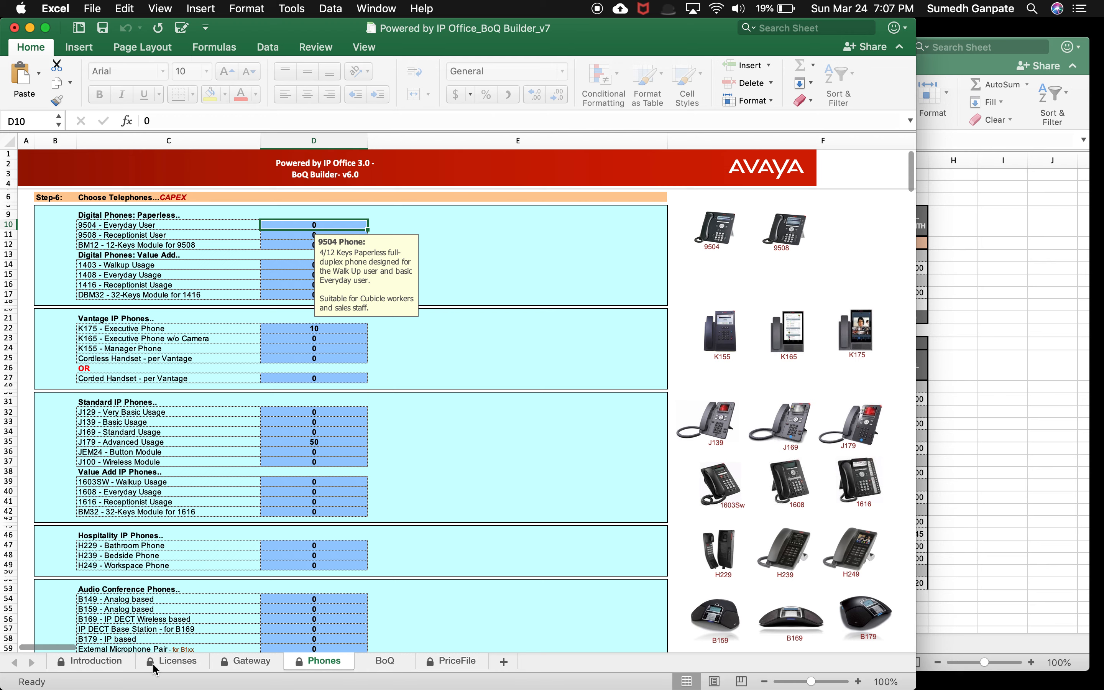
left_click(109, 668)
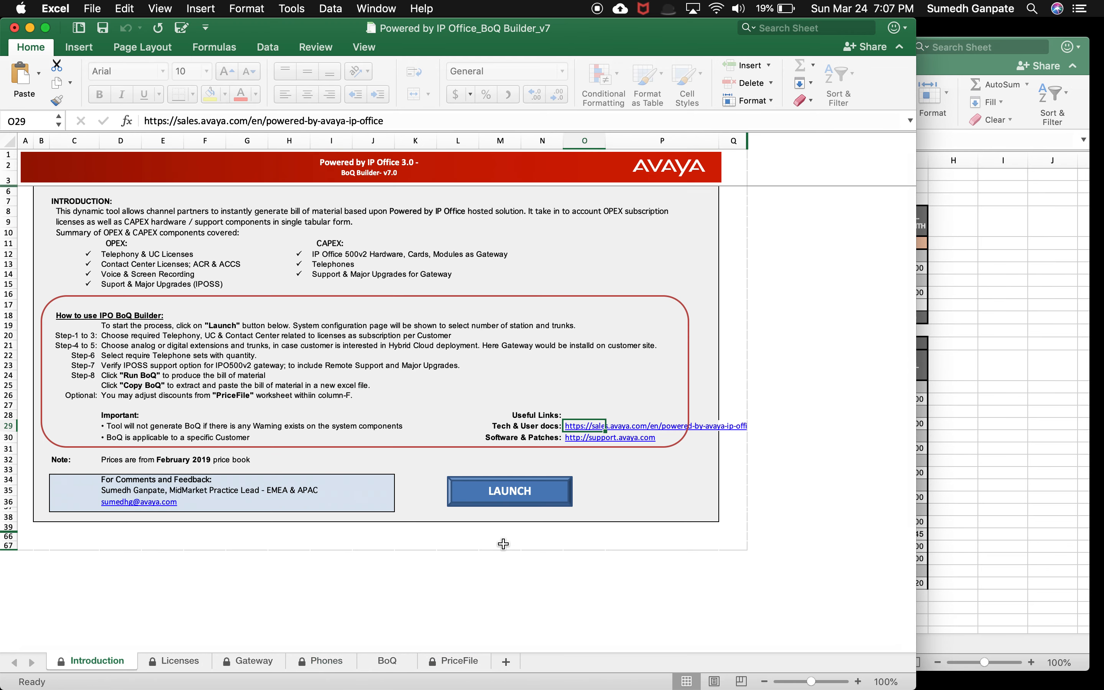